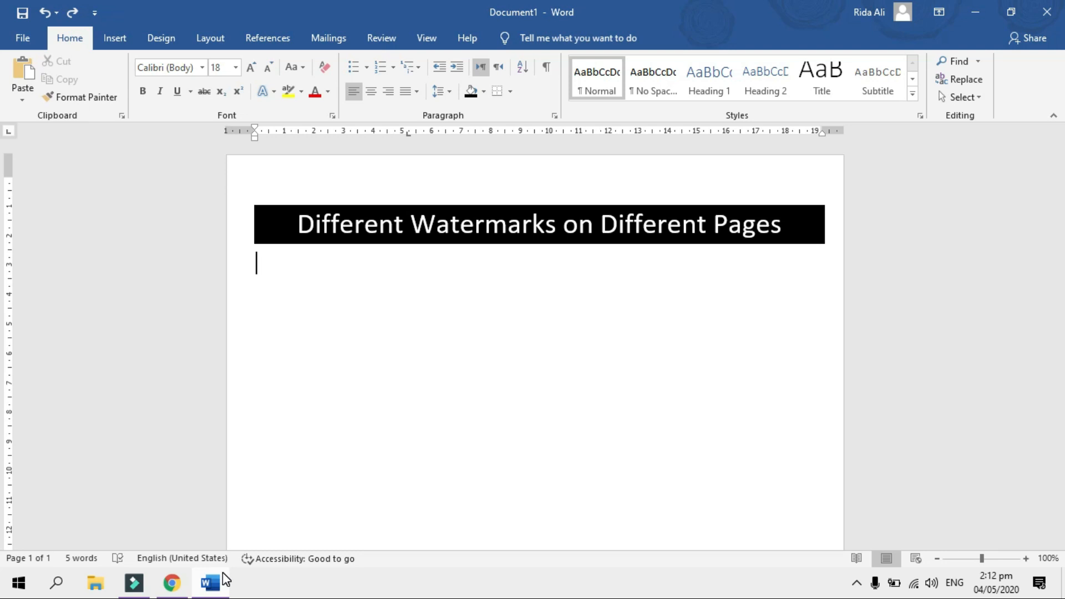
Look over the YouTube channel page in the browser, then minimize it back to Word
{"action": "left_click", "coordinate": [172, 582]}
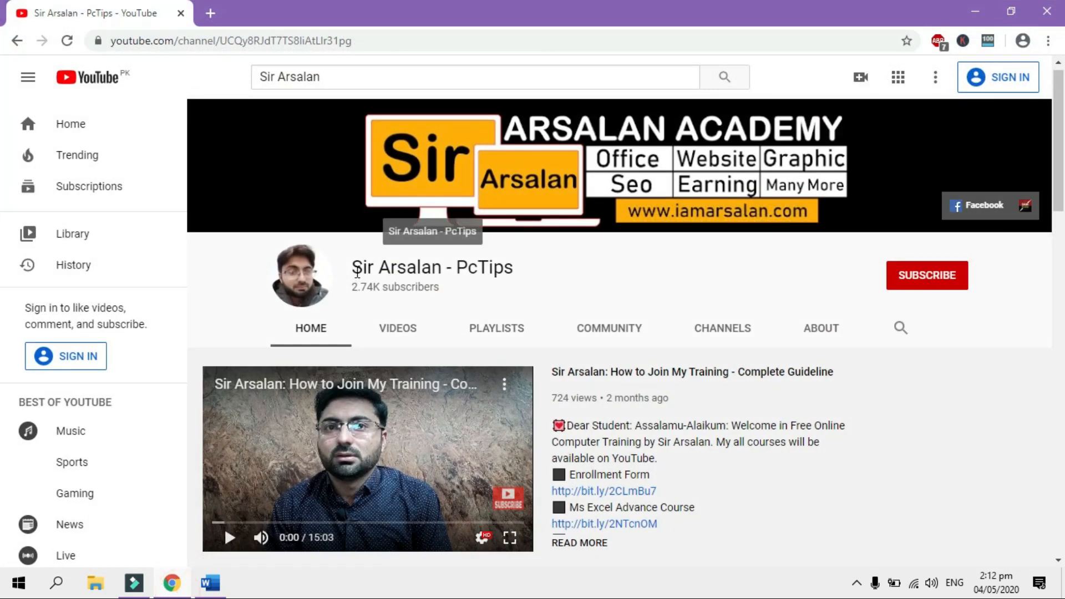
{"action": "left_click_drag", "start_coordinate": [352, 267], "coordinate": [529, 273]}
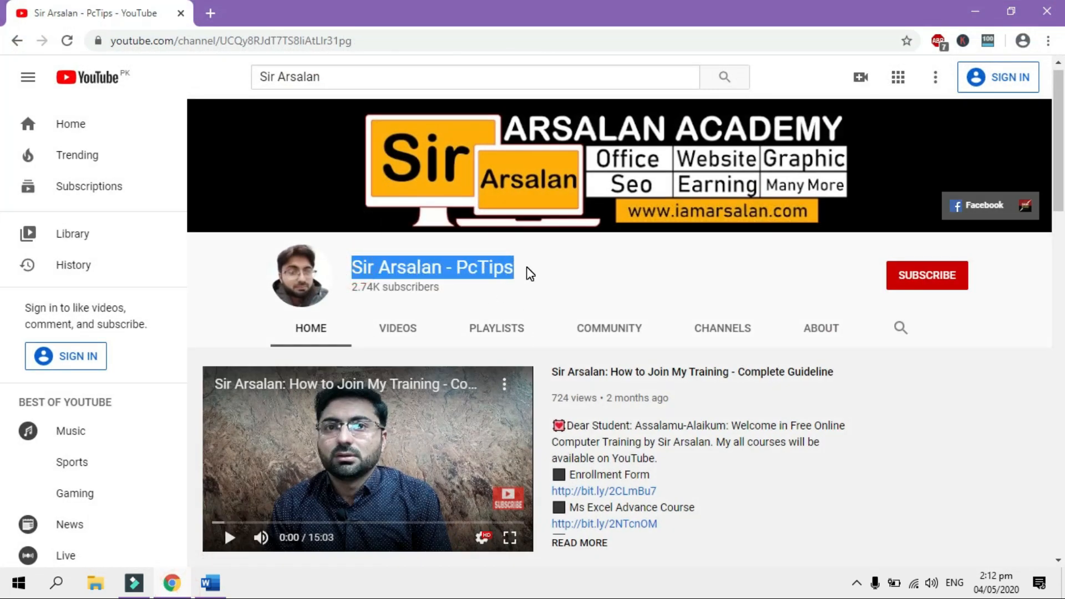
{"action": "left_click", "coordinate": [561, 265]}
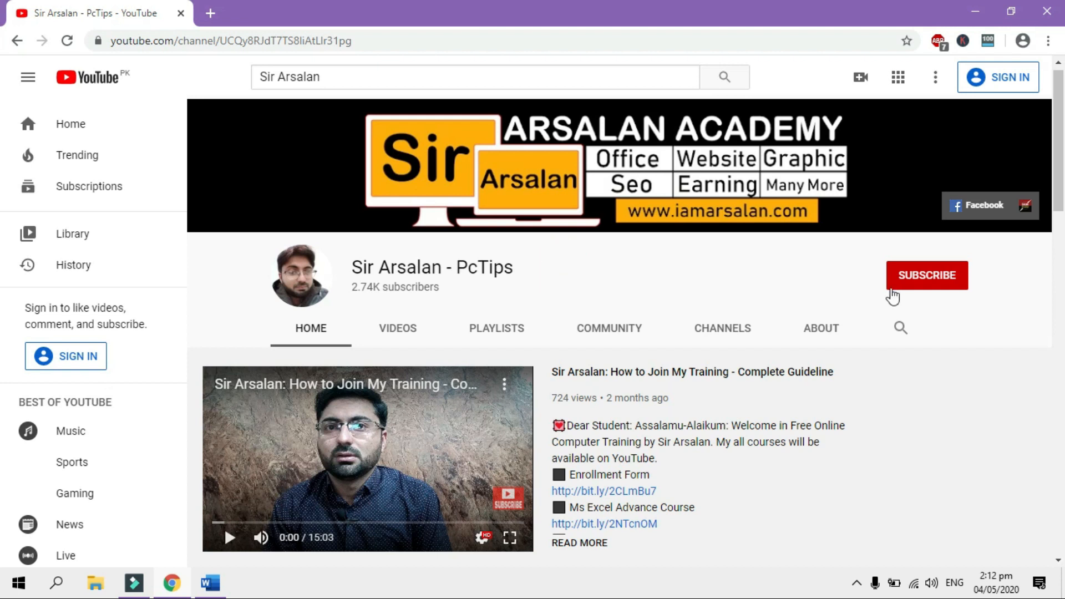
{"action": "left_click", "coordinate": [918, 240]}
{"action": "left_click", "coordinate": [994, 273]}
{"action": "left_click", "coordinate": [851, 281]}
{"action": "left_click", "coordinate": [990, 1]}
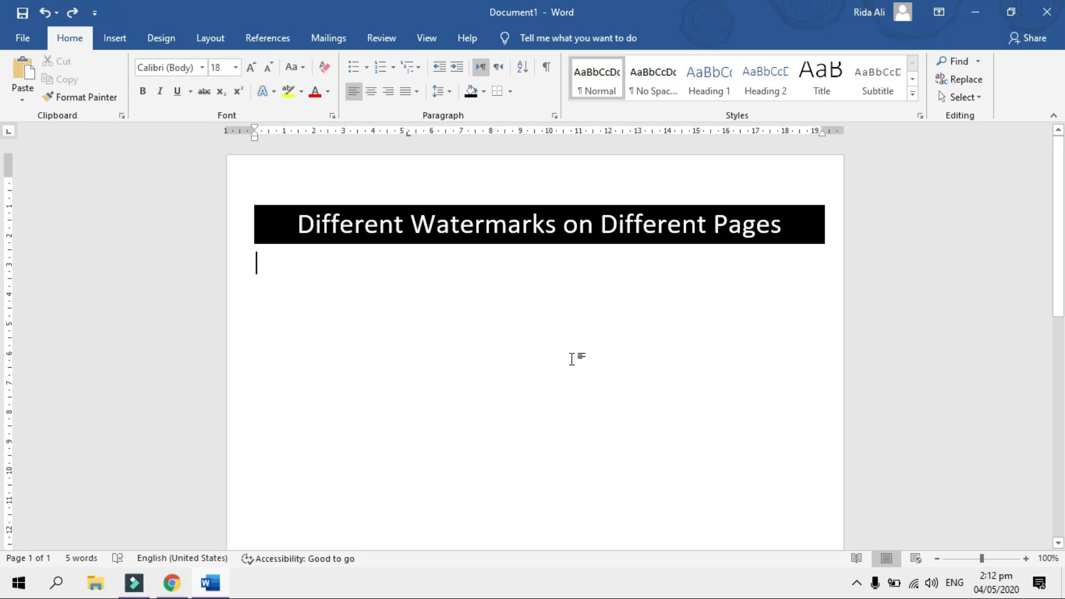
Open the Watermark gallery on Word's Design tab
{"action": "mouse_move", "coordinate": [1063, 148]}
{"action": "left_mouse_down"}
{"action": "mouse_move", "coordinate": [1064, 420]}
{"action": "mouse_move", "coordinate": [1064, 133]}
{"action": "left_mouse_up"}
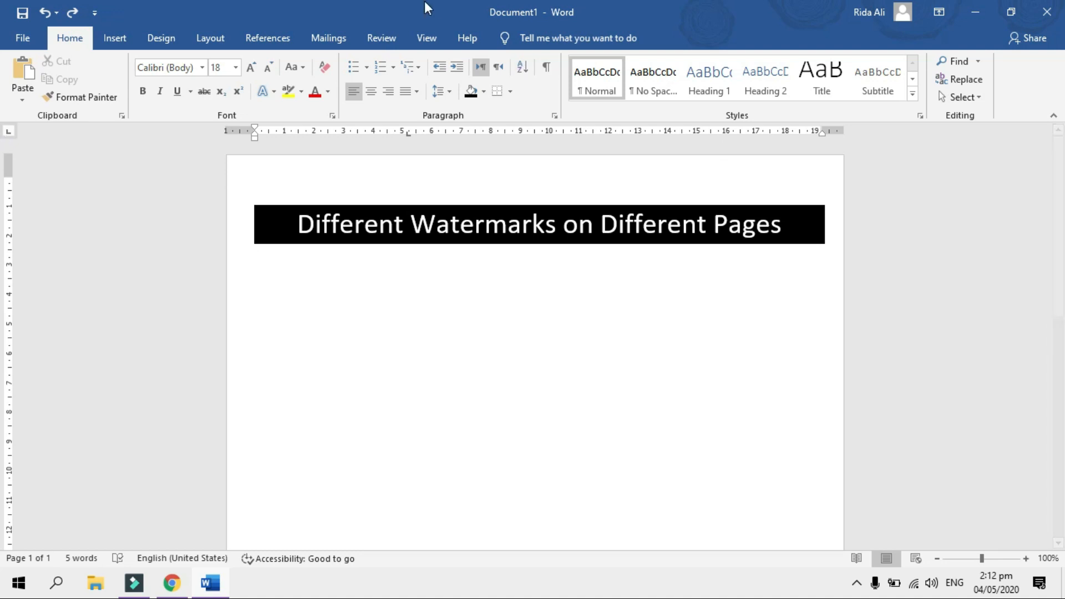
{"action": "left_click", "coordinate": [174, 46]}
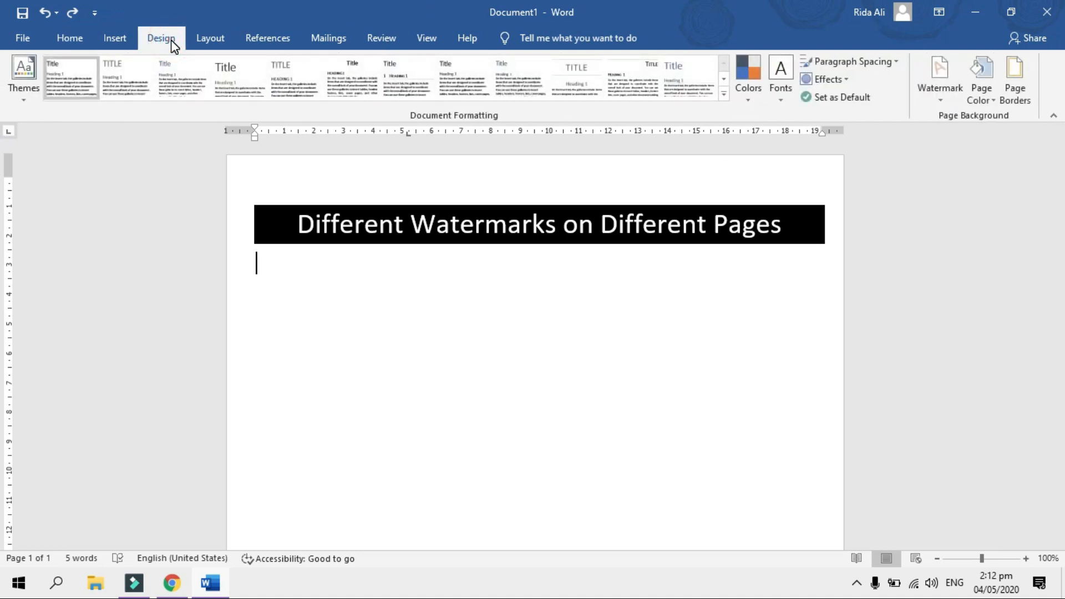
{"action": "left_click", "coordinate": [948, 101]}
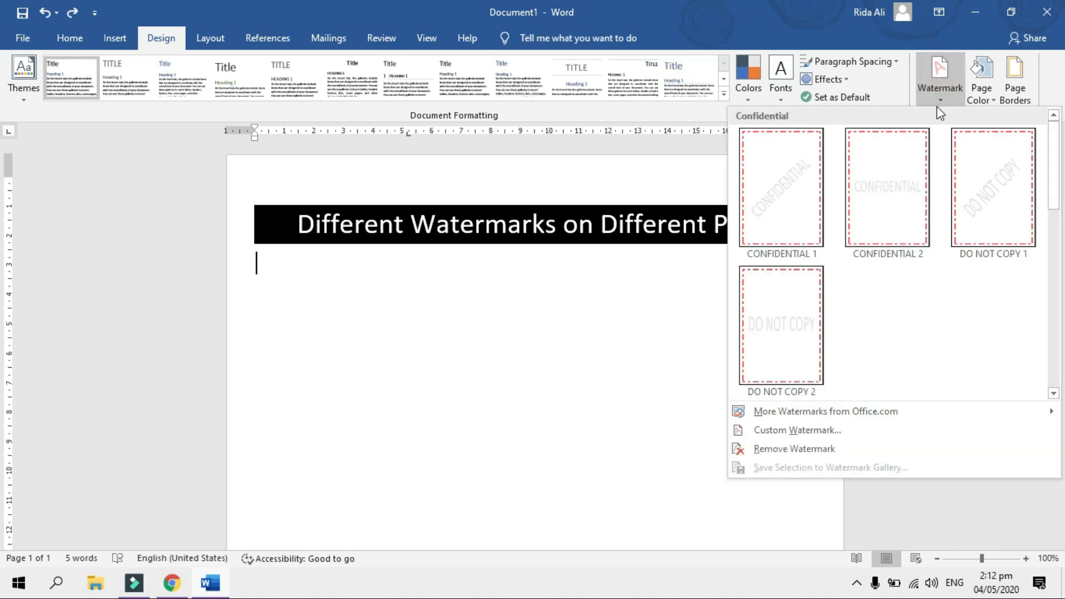
Add a custom text watermark of the person's full name in red, with Semitransparent unchecked
{"action": "left_click", "coordinate": [826, 436]}
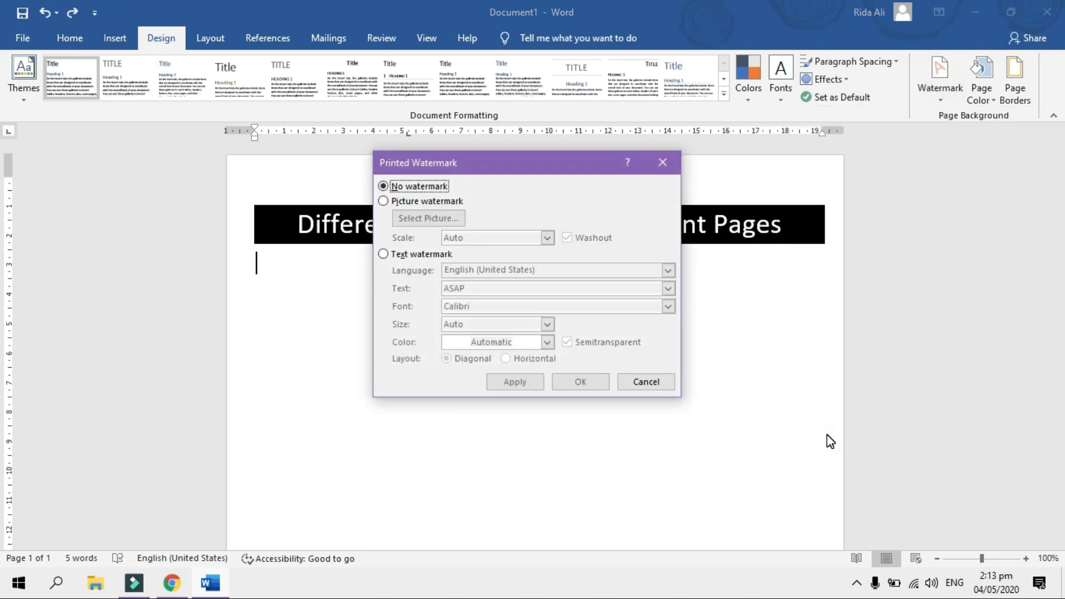
{"action": "left_click", "coordinate": [440, 255]}
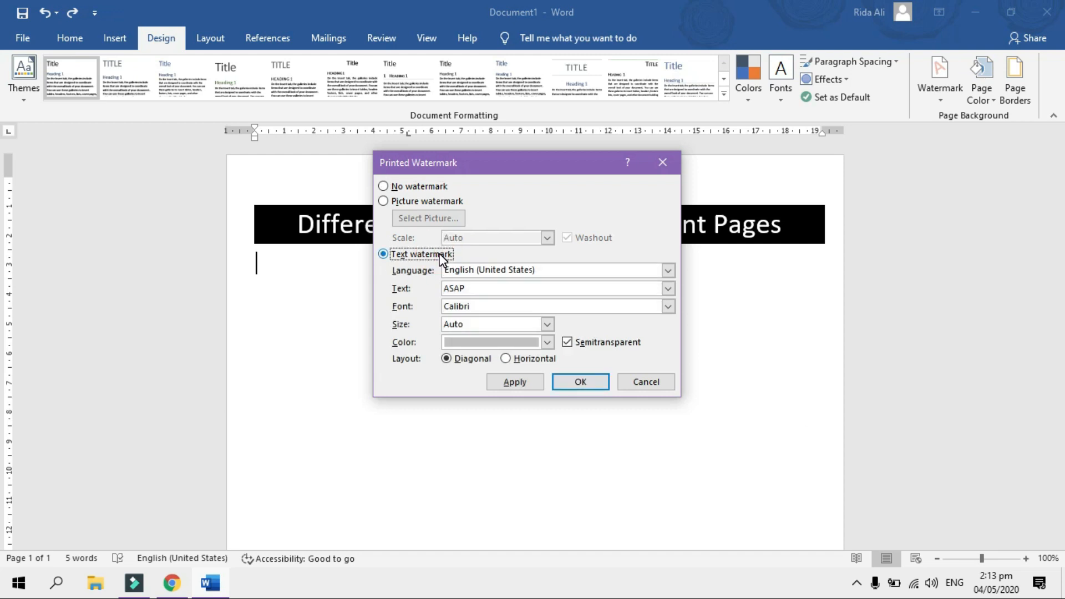
{"action": "left_click", "coordinate": [479, 290]}
{"action": "key", "text": "BackSpace"}
{"action": "key", "text": "BackSpace"}
{"action": "key", "text": "BackSpace"}
{"action": "key", "text": "BackSpace"}
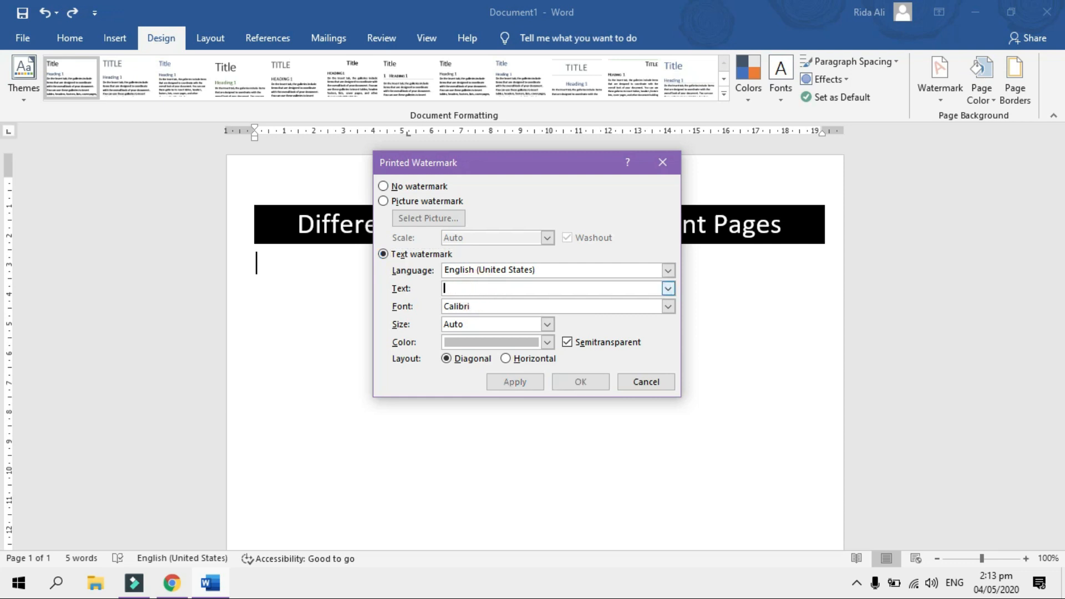
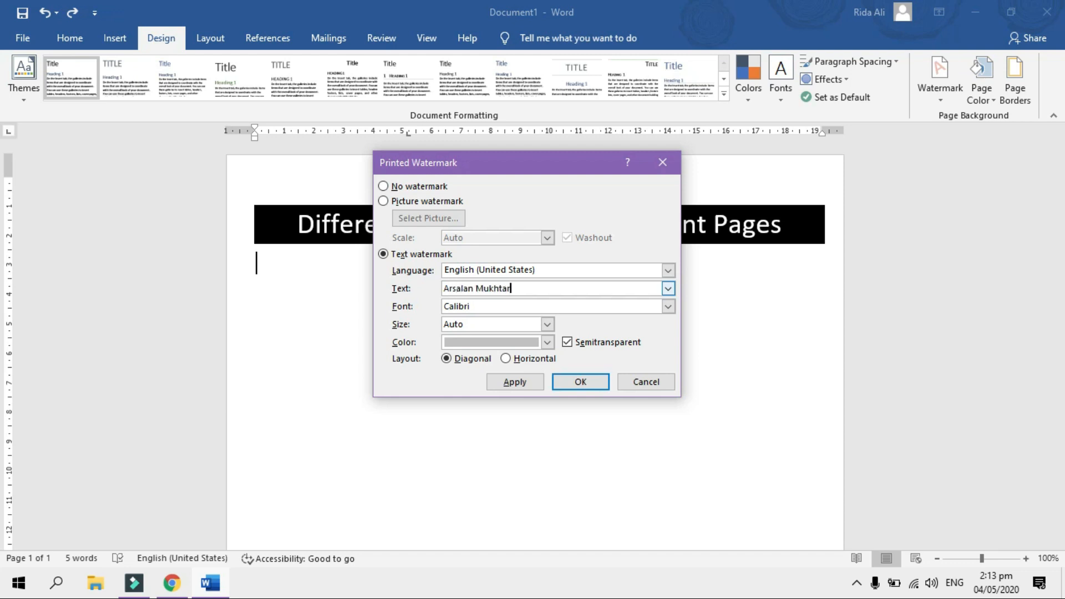
{"action": "left_click", "coordinate": [567, 342]}
{"action": "left_click", "coordinate": [547, 343]}
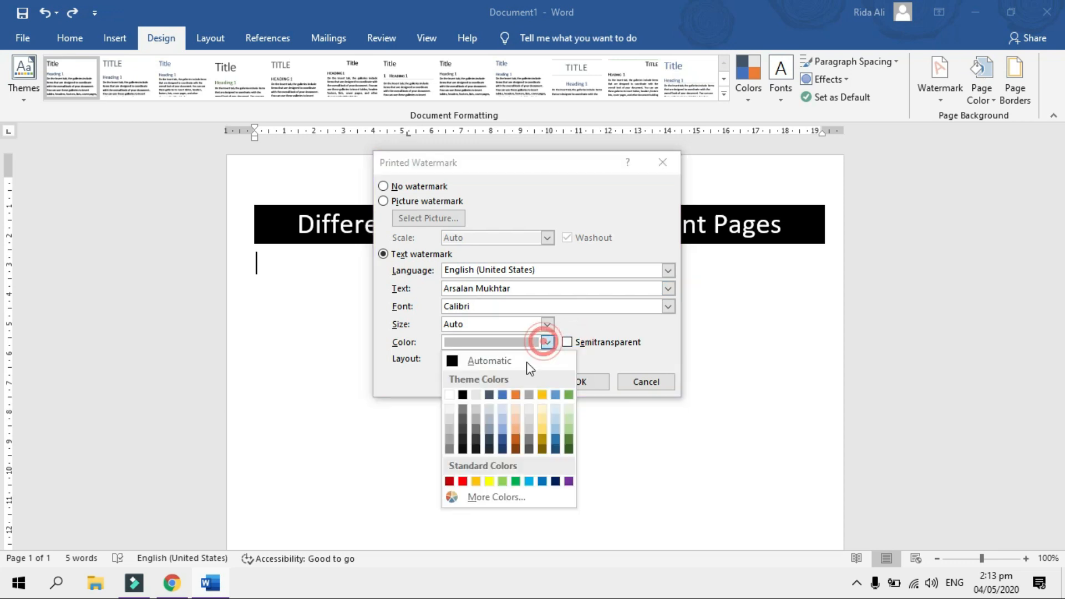
{"action": "left_click", "coordinate": [463, 481]}
{"action": "left_click", "coordinate": [591, 382]}
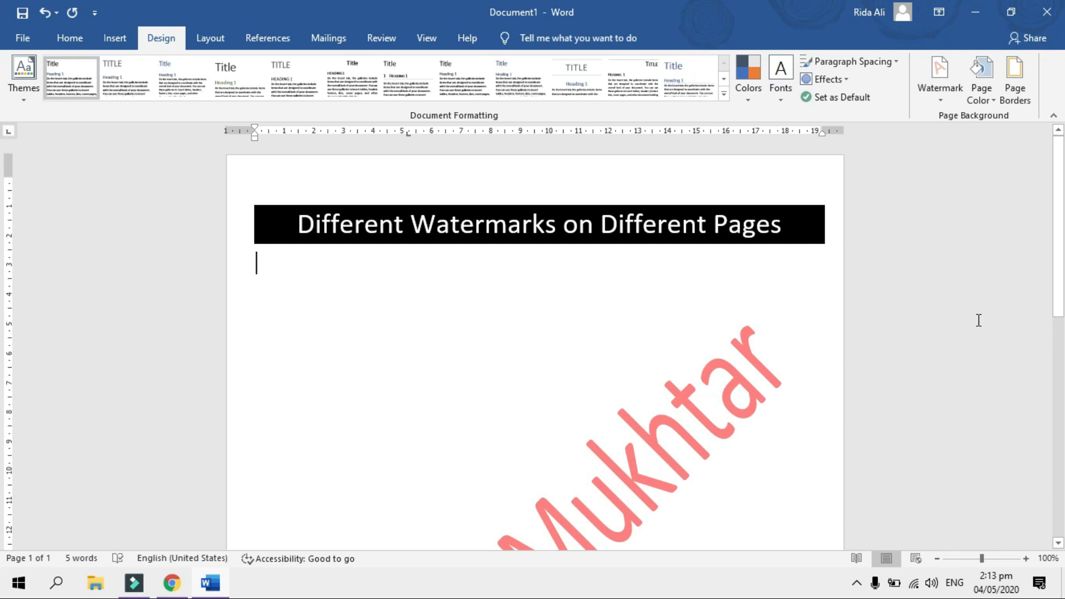
Add empty paragraphs until the text spills onto a second page
{"action": "mouse_move", "coordinate": [1058, 172]}
{"action": "left_mouse_down"}
{"action": "mouse_move", "coordinate": [1064, 393]}
{"action": "mouse_move", "coordinate": [1063, 159]}
{"action": "left_mouse_up"}
{"action": "key", "text": "Return"}
{"action": "key", "text": "Return"}
{"action": "key", "text": "Return"}
{"action": "key", "text": "Return"}
{"action": "key", "text": "Return"}
{"action": "key", "text": "Return"}
{"action": "key", "text": "Return"}
{"action": "key", "text": "Return"}
{"action": "key", "text": "Return"}
{"action": "key", "text": "Return"}
{"action": "key", "text": "Return"}
{"action": "key", "text": "Return"}
{"action": "key", "text": "Return"}
{"action": "key", "text": "Return"}
{"action": "key", "text": "Return"}
{"action": "key", "text": "Return"}
{"action": "key", "text": "Return"}
{"action": "key", "text": "Return"}
{"action": "key", "text": "Return"}
{"action": "key", "text": "Return"}
{"action": "key", "text": "Return"}
{"action": "key", "text": "Return"}
{"action": "key", "text": "Return"}
{"action": "key", "text": "Return"}
{"action": "key", "text": "Return"}
{"action": "key", "text": "Return"}
{"action": "key", "text": "Return"}
{"action": "key", "text": "Return"}
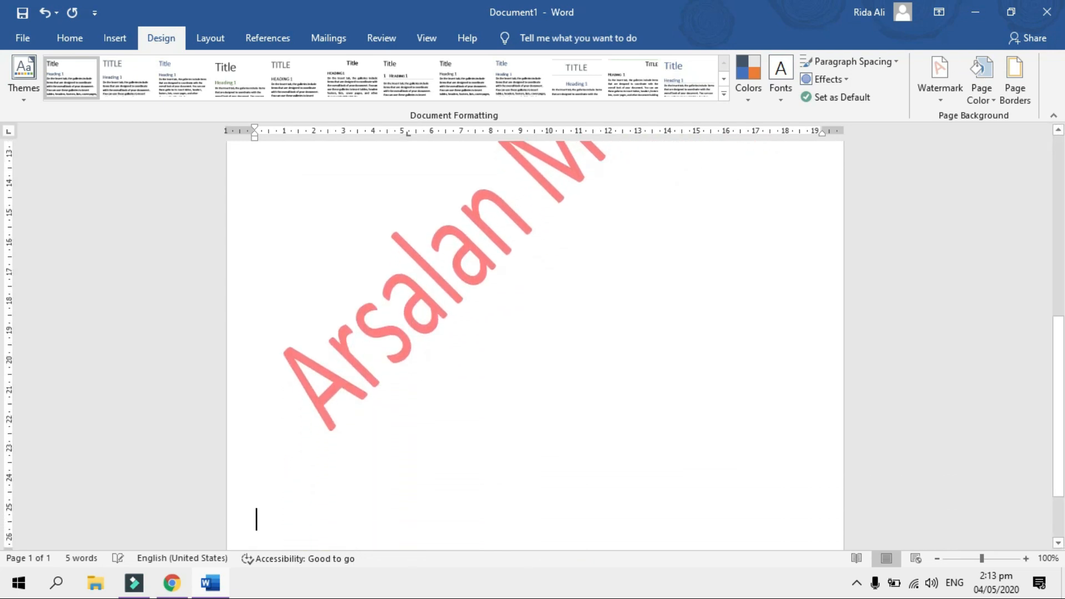
{"action": "key", "text": "Return"}
{"action": "left_click_drag", "start_coordinate": [1058, 294], "coordinate": [1063, 420]}
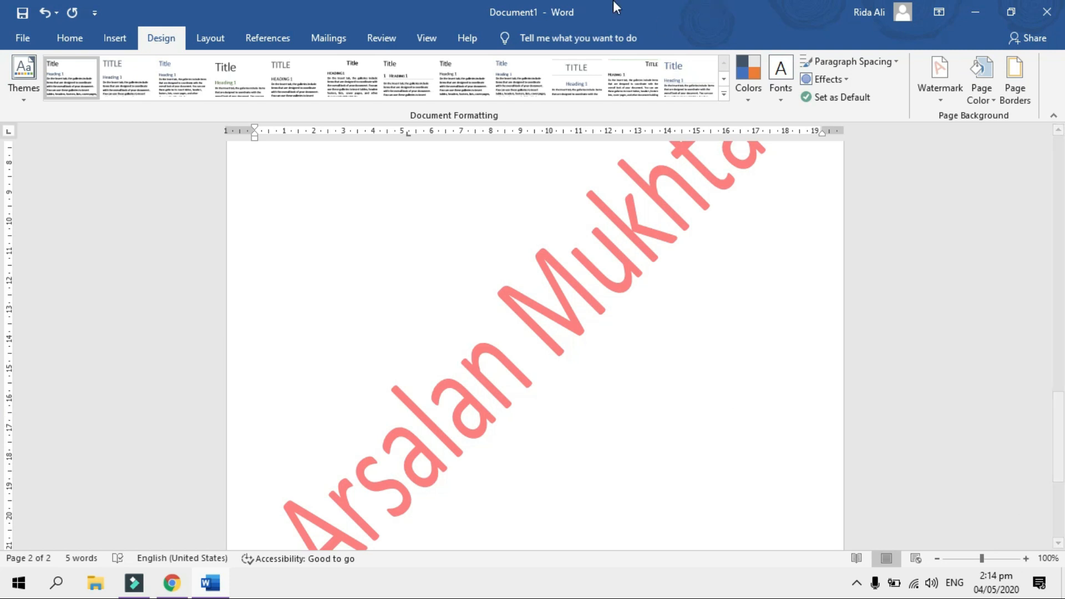
Switch to the Multiple Pages view and enlarge it slightly
{"action": "left_click", "coordinate": [428, 37]}
{"action": "left_click", "coordinate": [458, 79]}
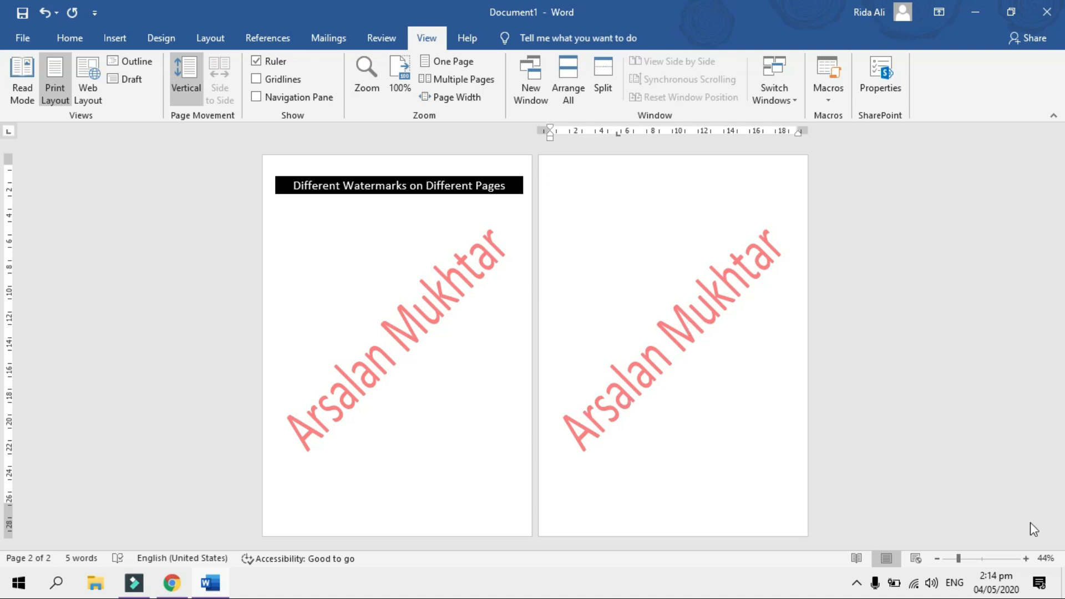
{"action": "left_click", "coordinate": [1026, 558]}
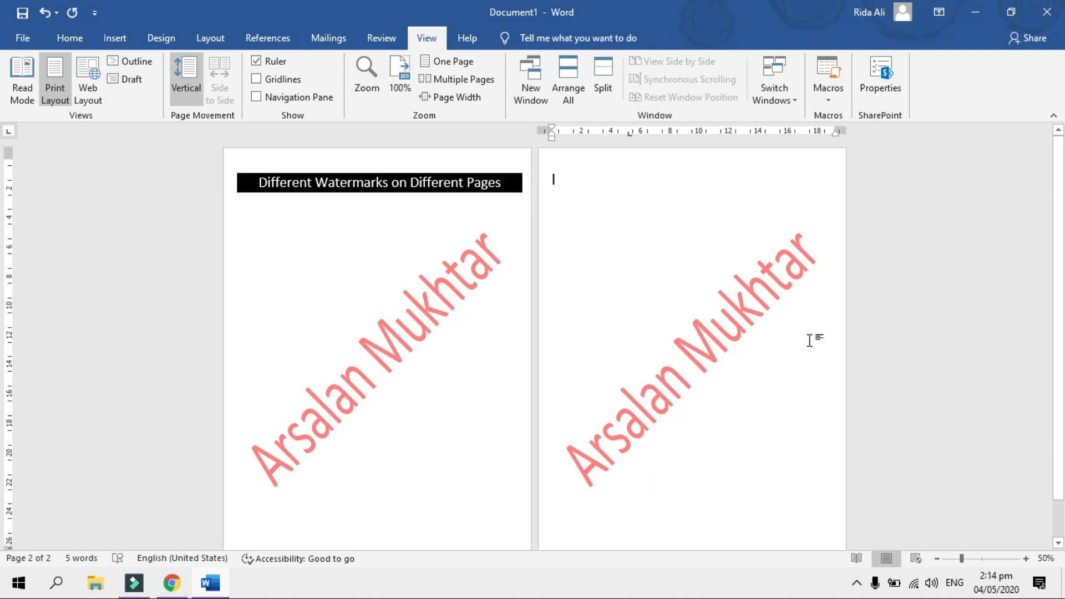
Place the cursor at the top of page 2 and bring up the Layout Breaks list
{"action": "left_click", "coordinate": [561, 182]}
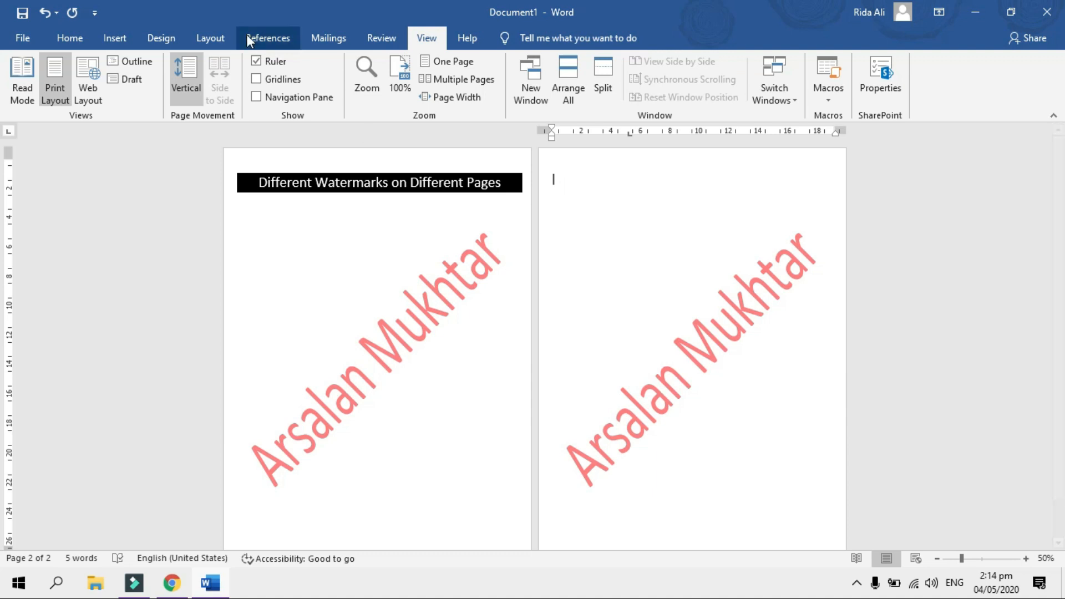
{"action": "left_click", "coordinate": [223, 45]}
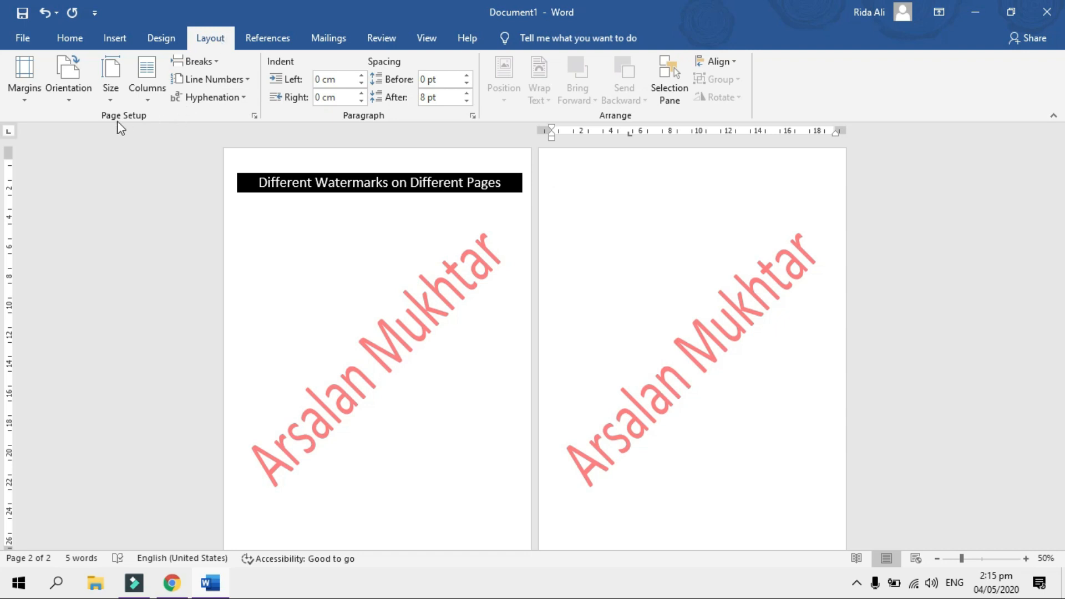
{"action": "left_click", "coordinate": [214, 62]}
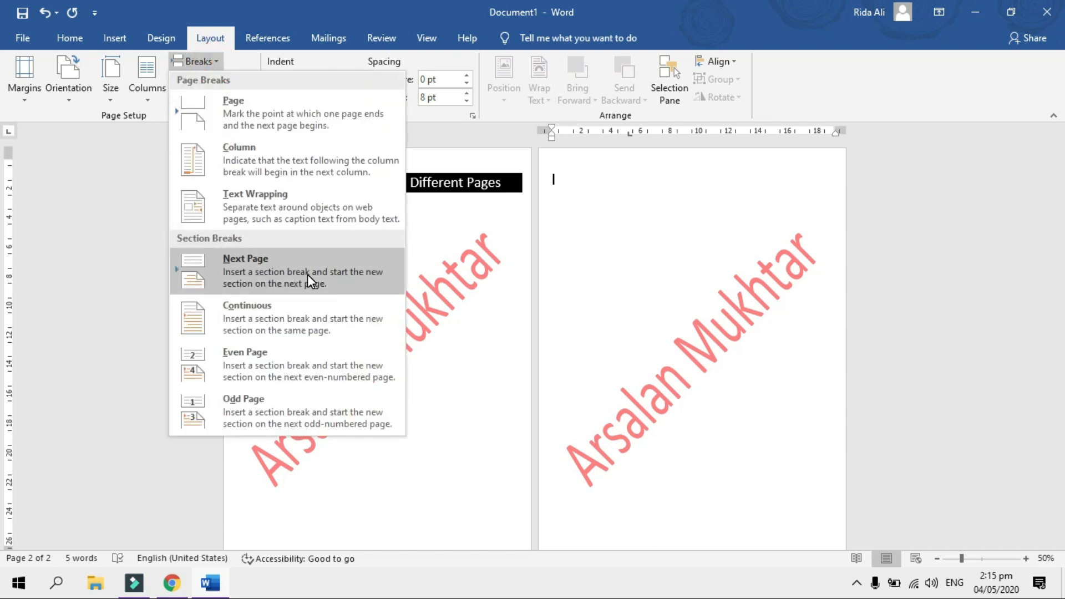
Insert a Next Page section break for page 2 and start editing the headers
{"action": "left_click", "coordinate": [307, 274]}
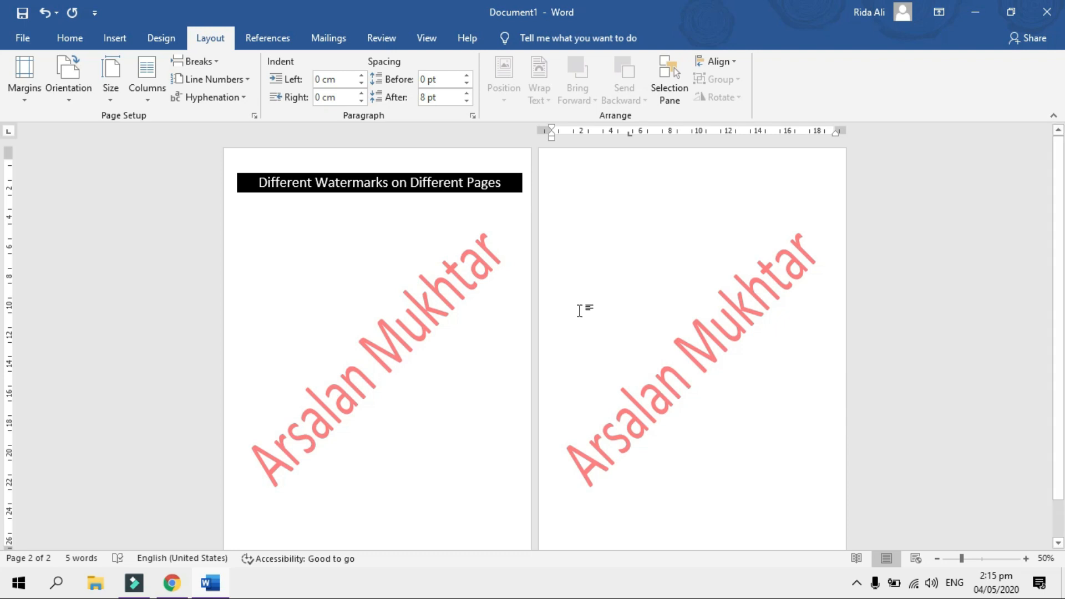
{"action": "left_click", "coordinate": [592, 156]}
{"action": "double_click", "coordinate": [591, 155]}
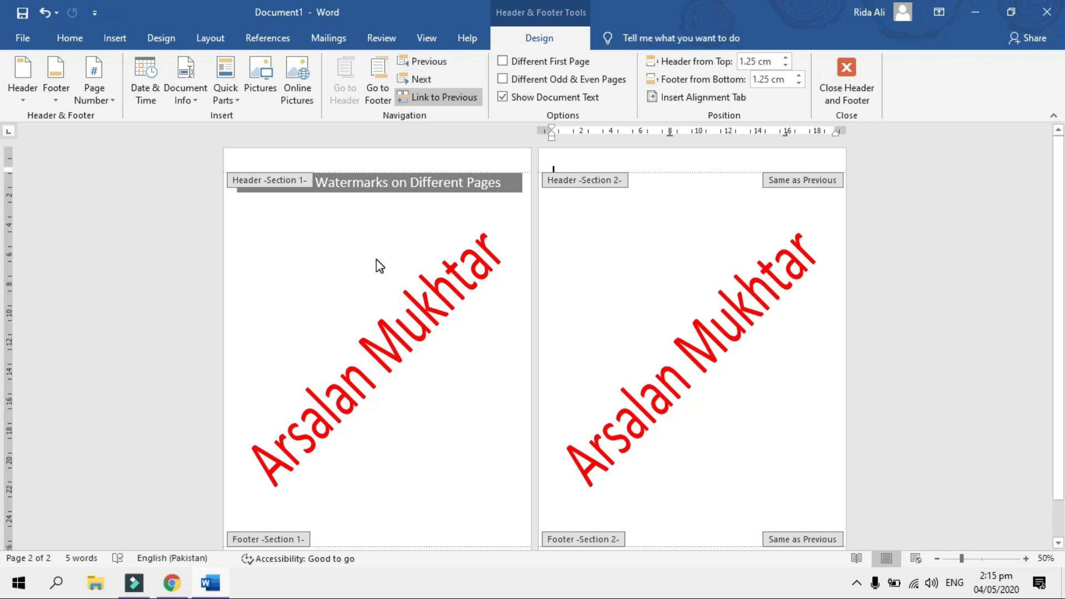
Turn off Link to Previous for page 2's header and select its watermark
{"action": "left_click", "coordinate": [467, 101]}
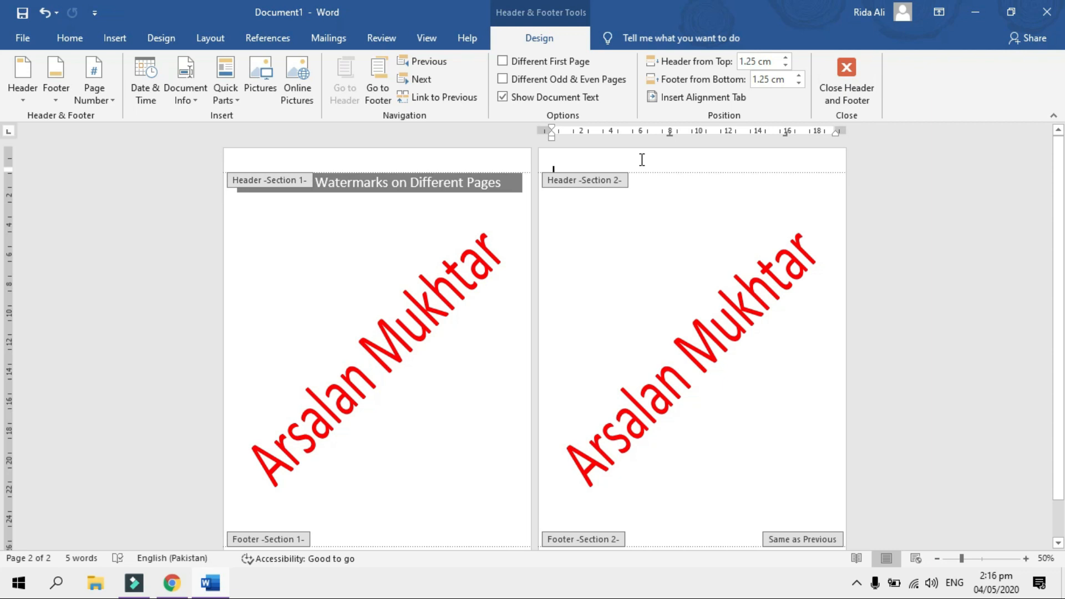
{"action": "left_click", "coordinate": [800, 265]}
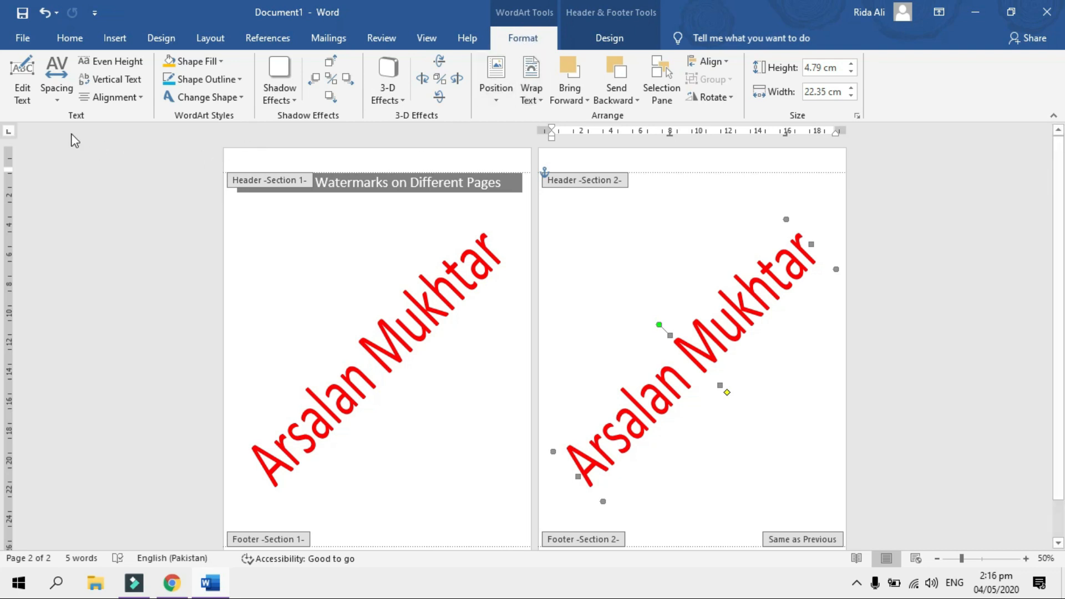
Change page 2's WordArt watermark text to 'Pakistan 786', keeping Calibri and the current size
{"action": "left_click", "coordinate": [23, 93]}
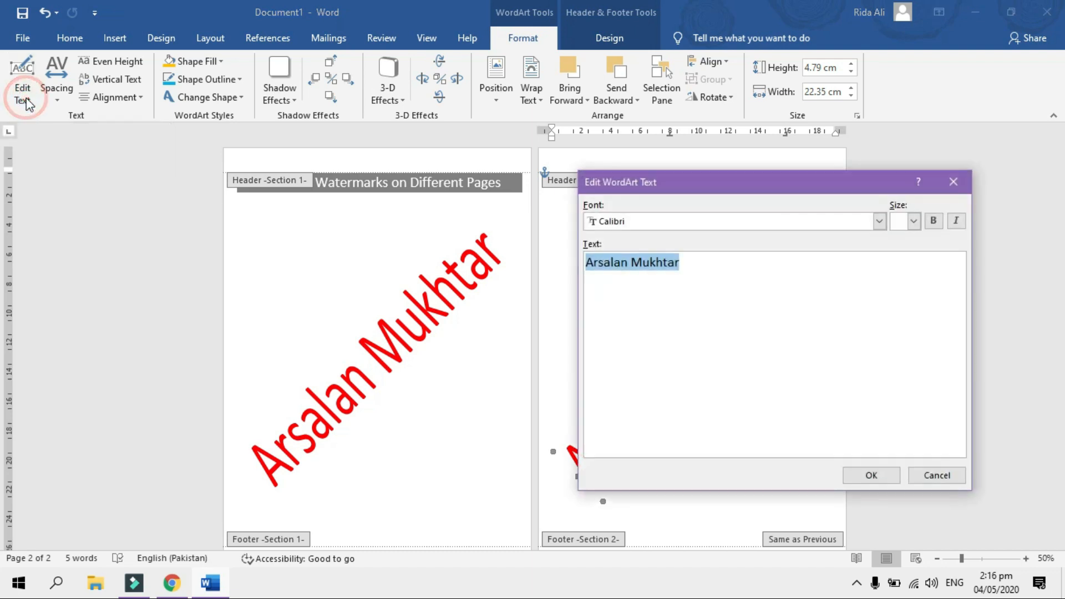
{"action": "left_click_drag", "start_coordinate": [643, 188], "coordinate": [661, 172]}
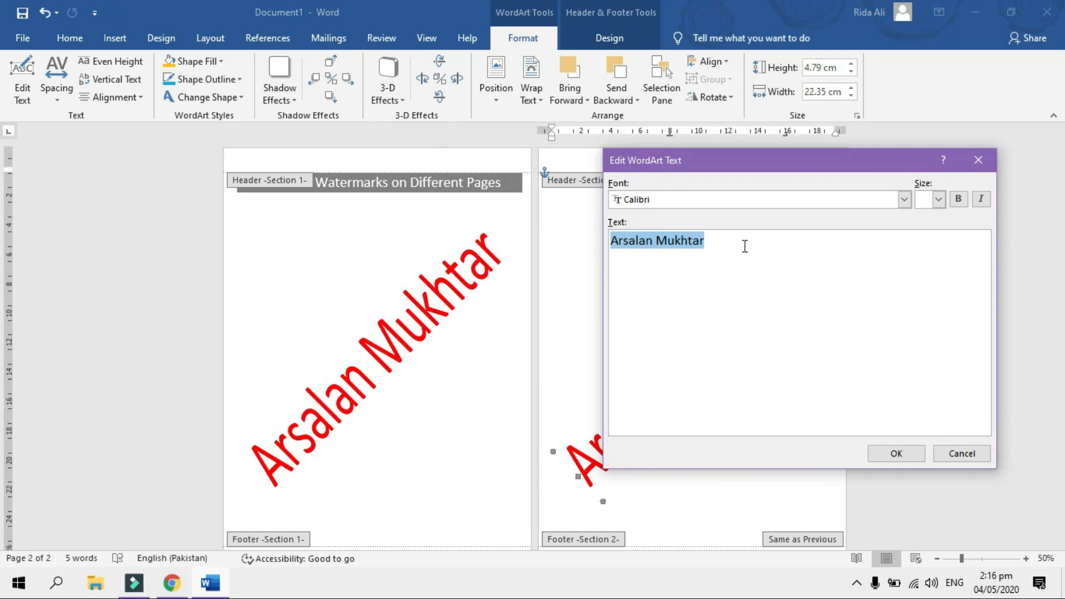
{"action": "key", "text": "BackSpace"}
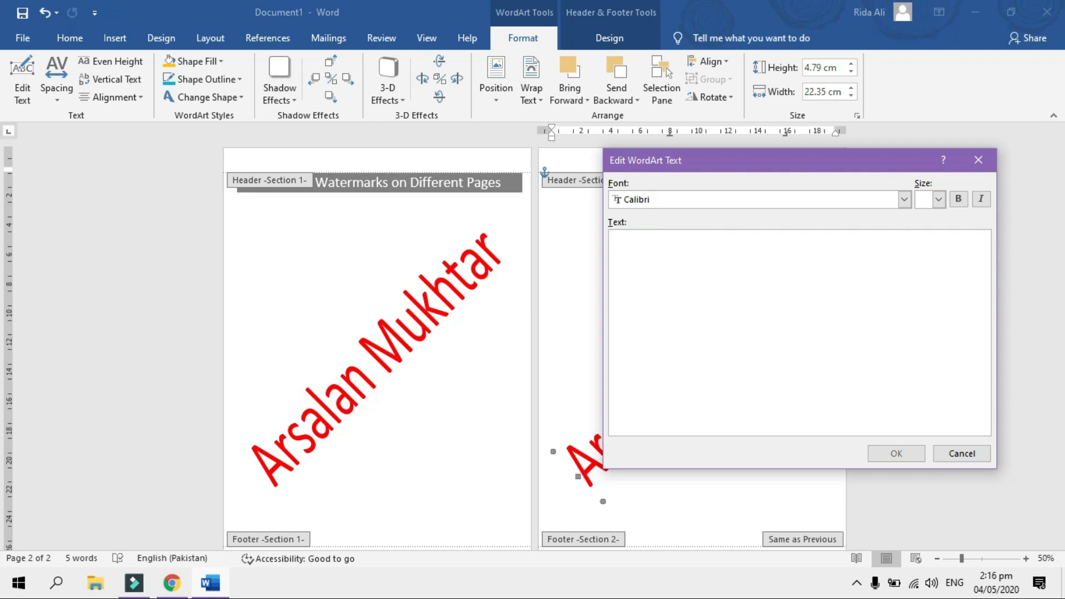
{"action": "type", "text": "Pakistan 786"}
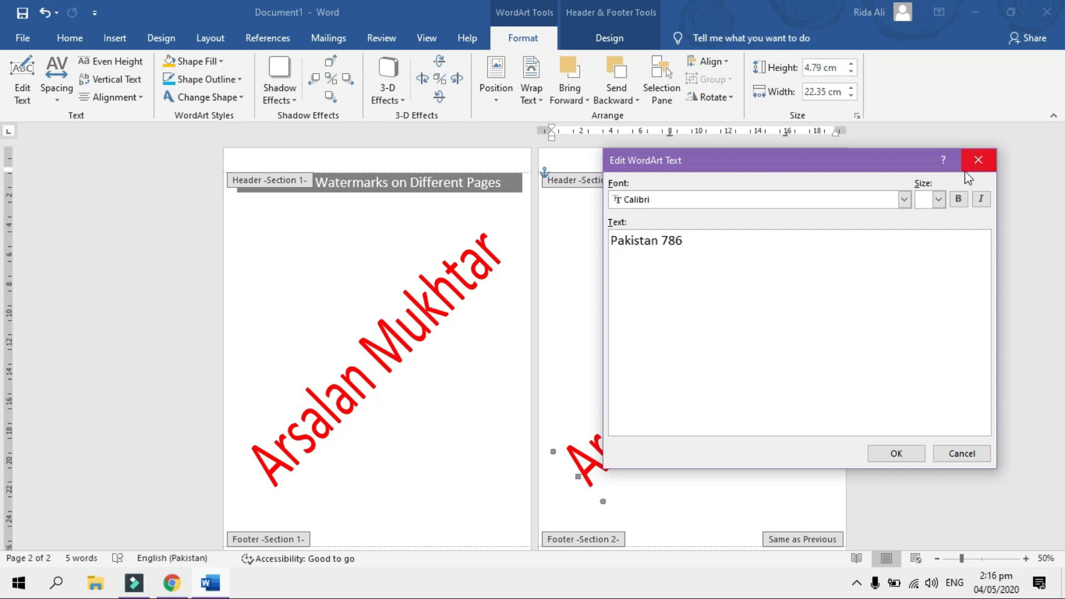
{"action": "left_click", "coordinate": [904, 200]}
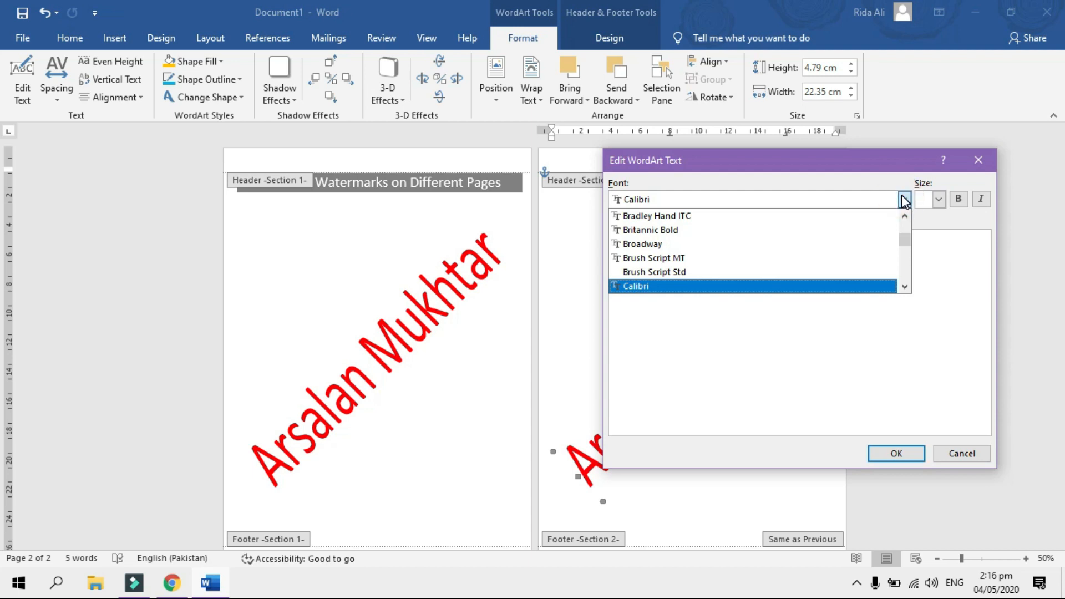
{"action": "left_click", "coordinate": [905, 199]}
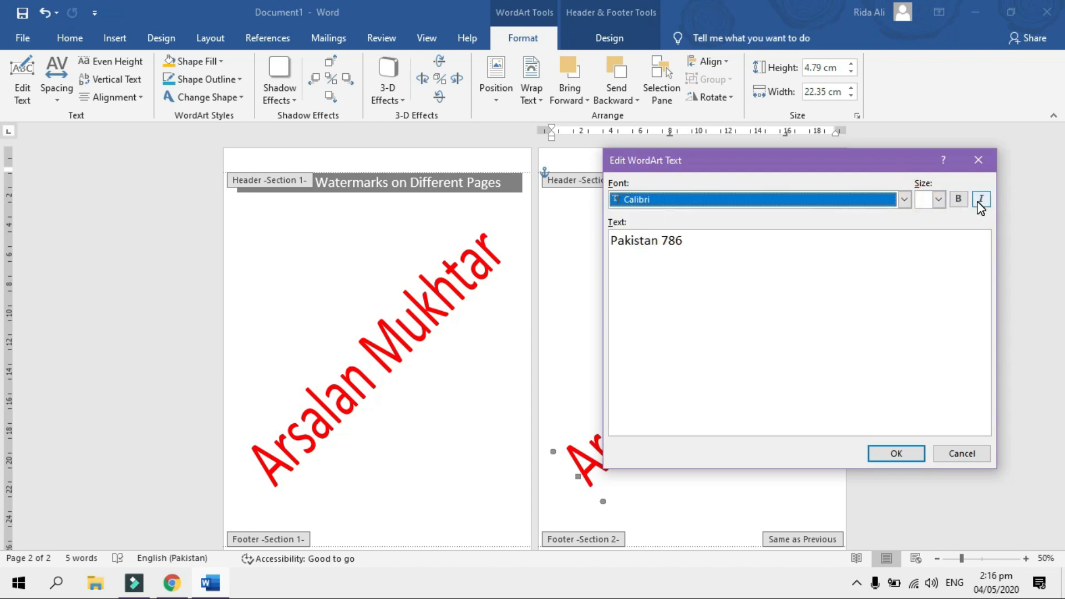
{"action": "left_click", "coordinate": [939, 200]}
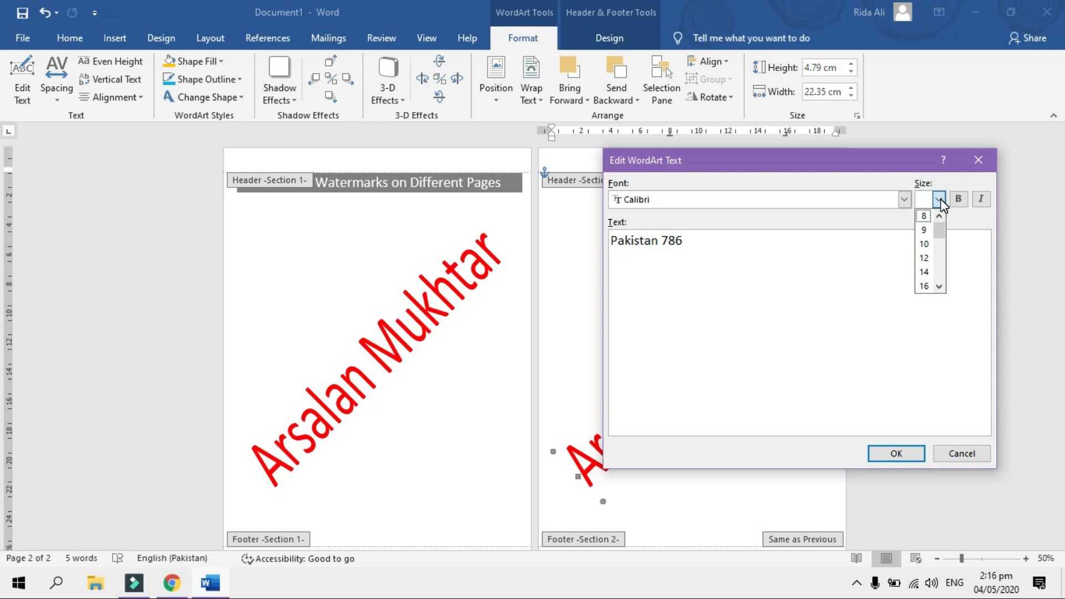
{"action": "left_click", "coordinate": [873, 269]}
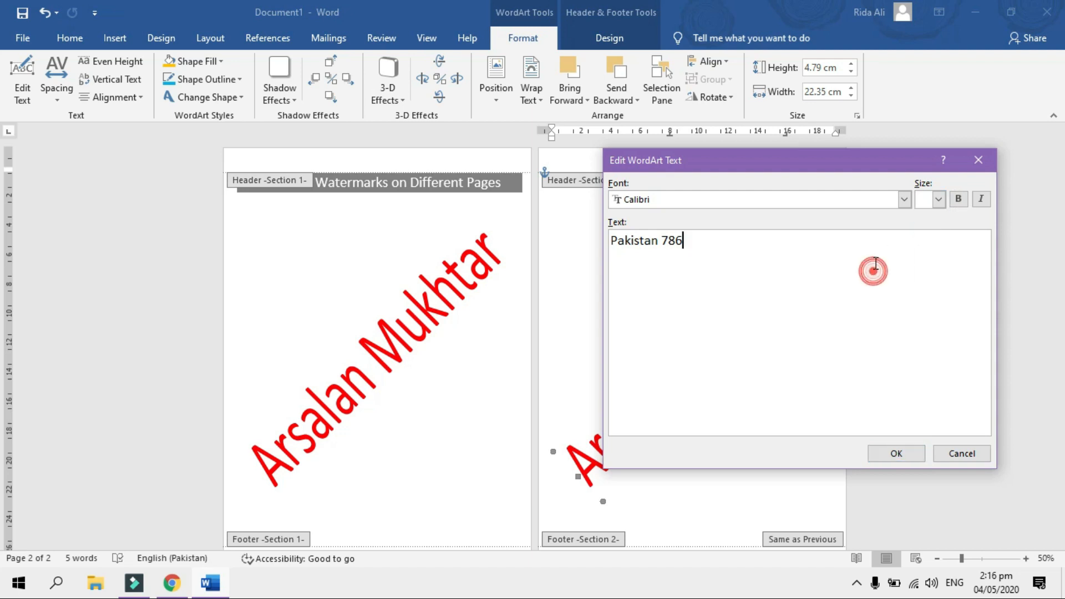
{"action": "left_click", "coordinate": [898, 454]}
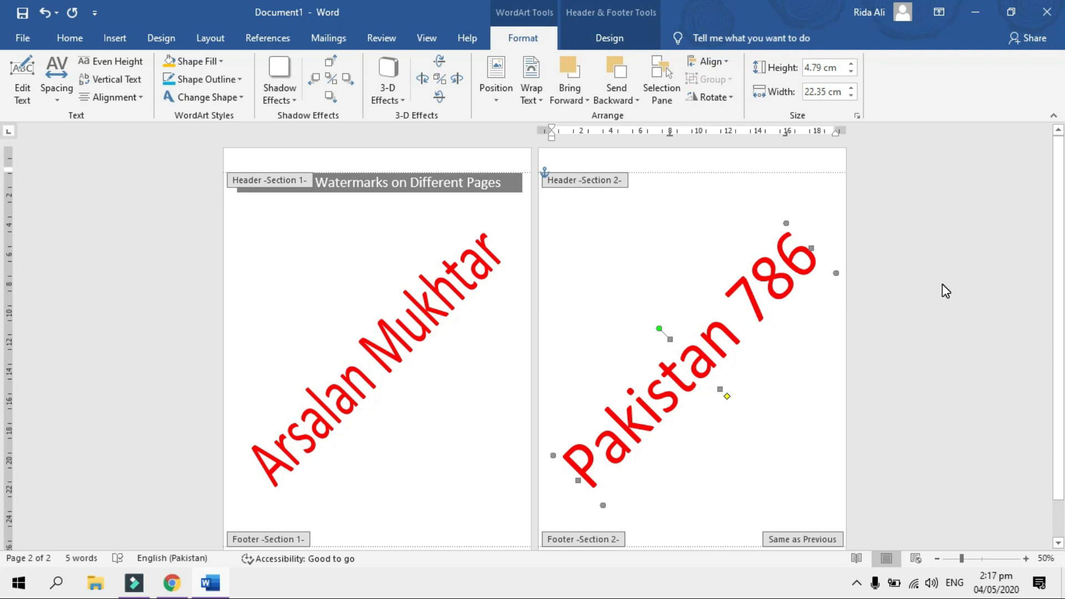
Exit the header and view One Page at 100%, then zoom out to 80%
{"action": "double_click", "coordinate": [882, 280]}
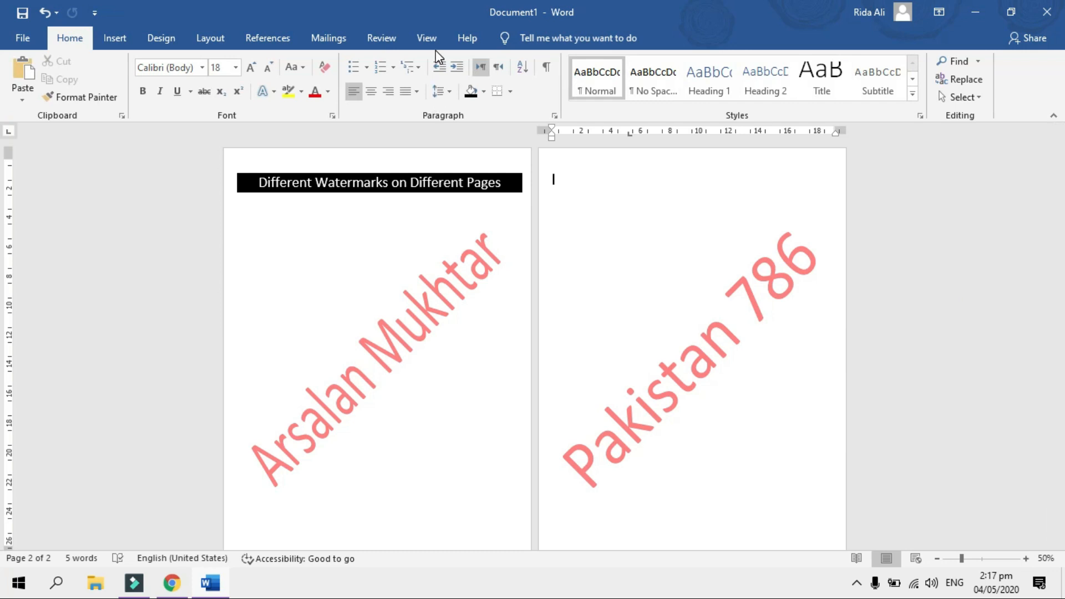
{"action": "left_click", "coordinate": [431, 40]}
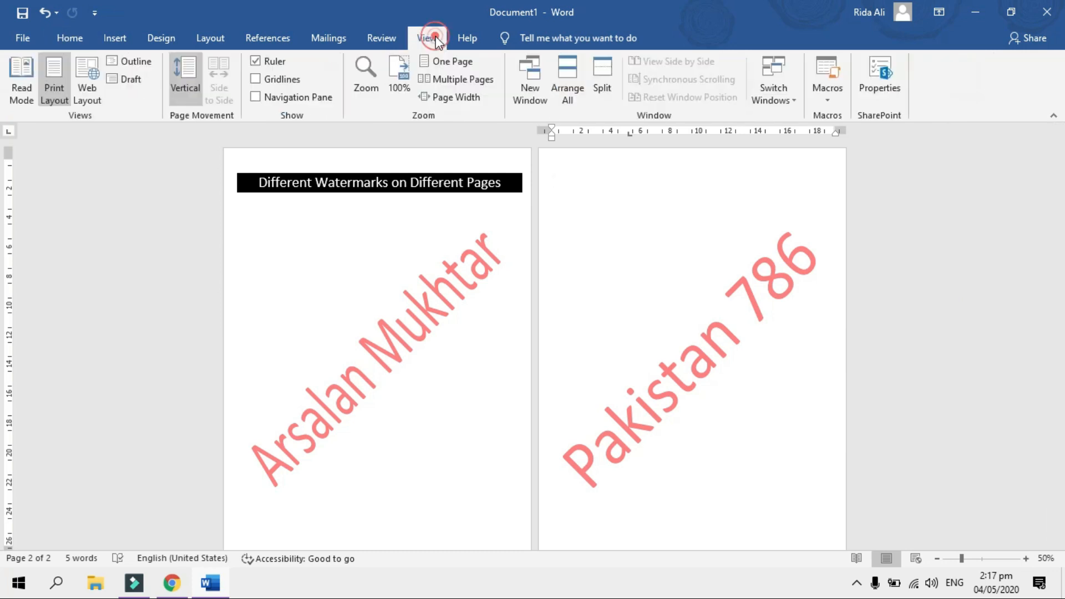
{"action": "left_click", "coordinate": [444, 65]}
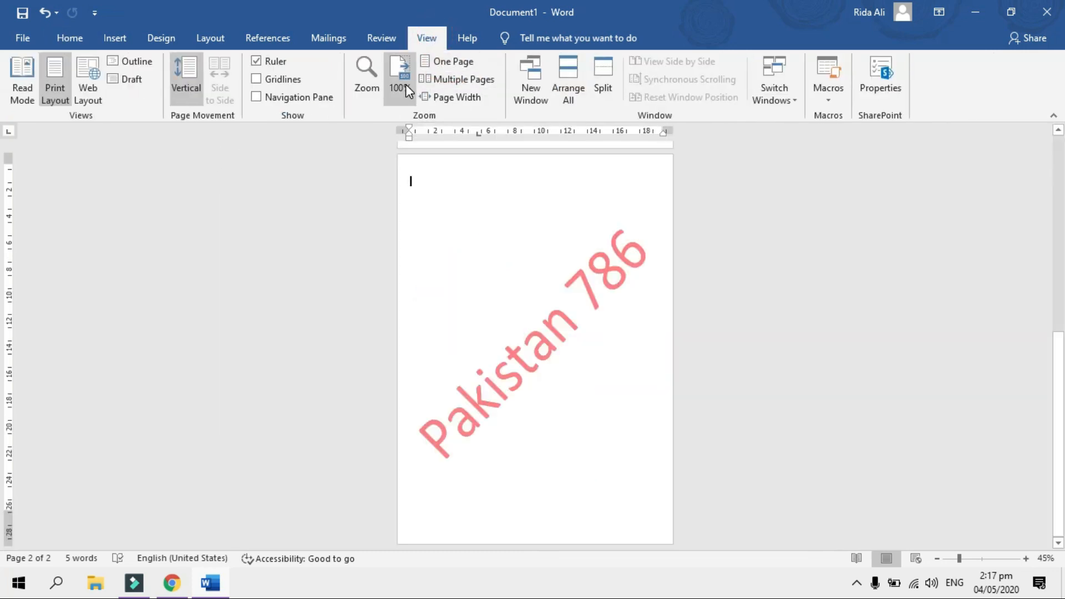
{"action": "left_click", "coordinate": [405, 85]}
{"action": "left_click_drag", "start_coordinate": [1057, 355], "coordinate": [1058, 176]}
{"action": "left_click", "coordinate": [937, 559]}
{"action": "left_click", "coordinate": [937, 559]}
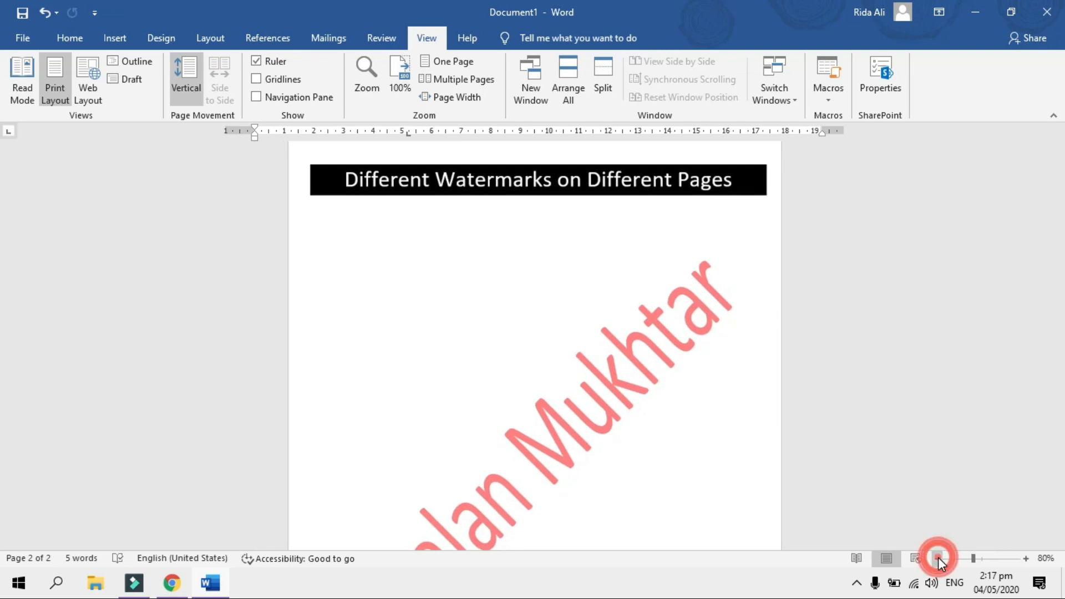
{"action": "left_click_drag", "start_coordinate": [1063, 194], "coordinate": [1063, 481]}
Add empty paragraphs at page 2's start until a third page appears, then place the cursor atop page 3
{"action": "left_click", "coordinate": [374, 240]}
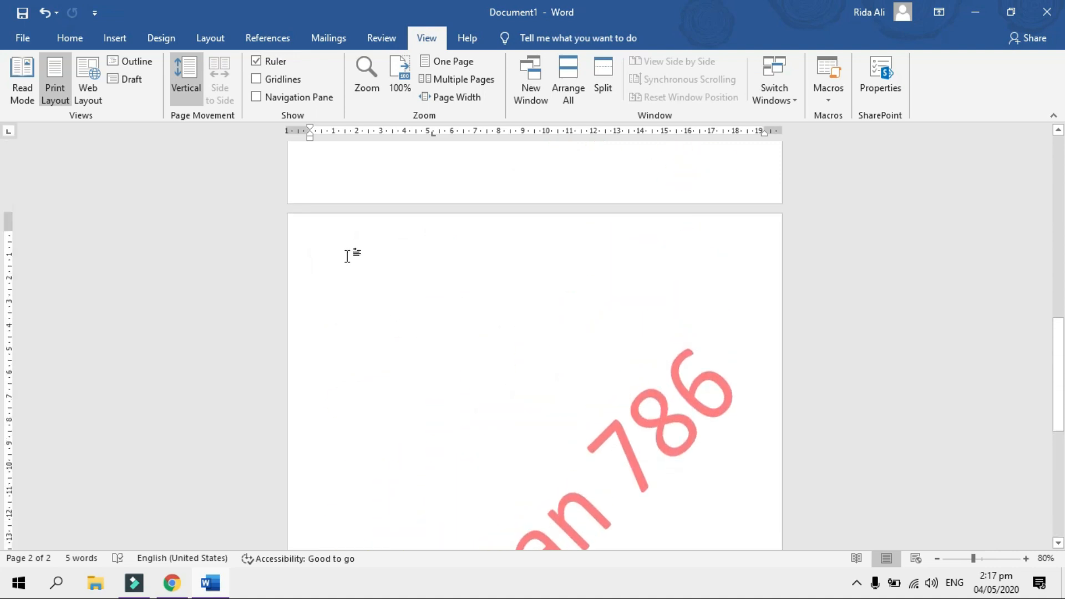
{"action": "key", "text": "Return"}
{"action": "key", "text": "Return"}
{"action": "key", "text": "Return"}
{"action": "key", "text": "Return"}
{"action": "key", "text": "Return"}
{"action": "key", "text": "Return"}
{"action": "key", "text": "Return"}
{"action": "key", "text": "Return"}
{"action": "key", "text": "Return"}
{"action": "key", "text": "Return"}
{"action": "key", "text": "Return"}
{"action": "key", "text": "Return"}
{"action": "key", "text": "Return"}
{"action": "key", "text": "Return"}
{"action": "key", "text": "Return"}
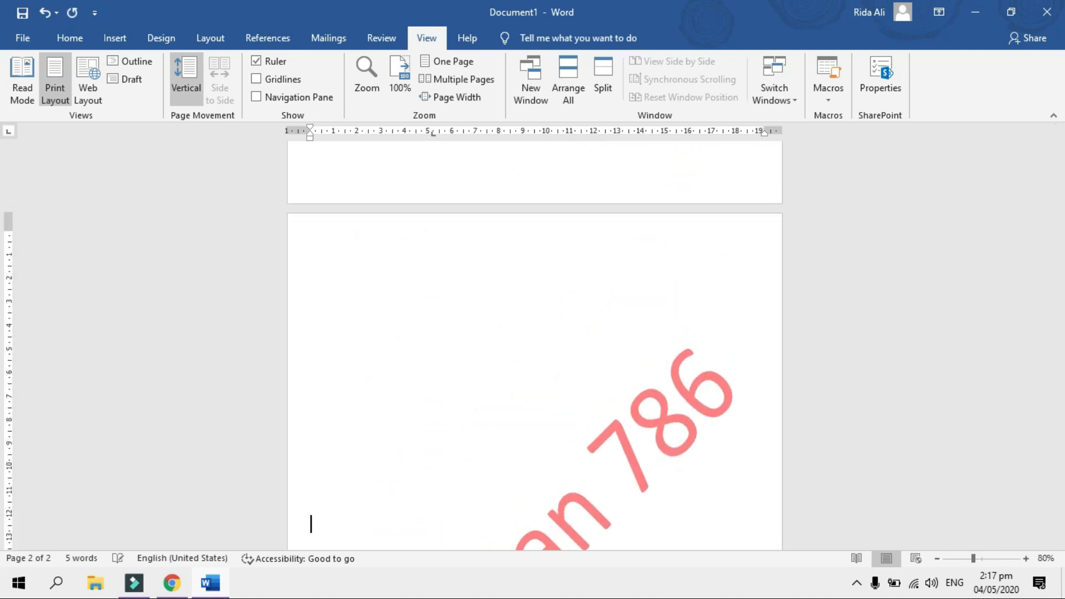
{"action": "key", "text": "Return"}
{"action": "key", "text": "Return"}
{"action": "key", "text": "Return"}
{"action": "key", "text": "Return"}
{"action": "key", "text": "Return"}
{"action": "key", "text": "Return"}
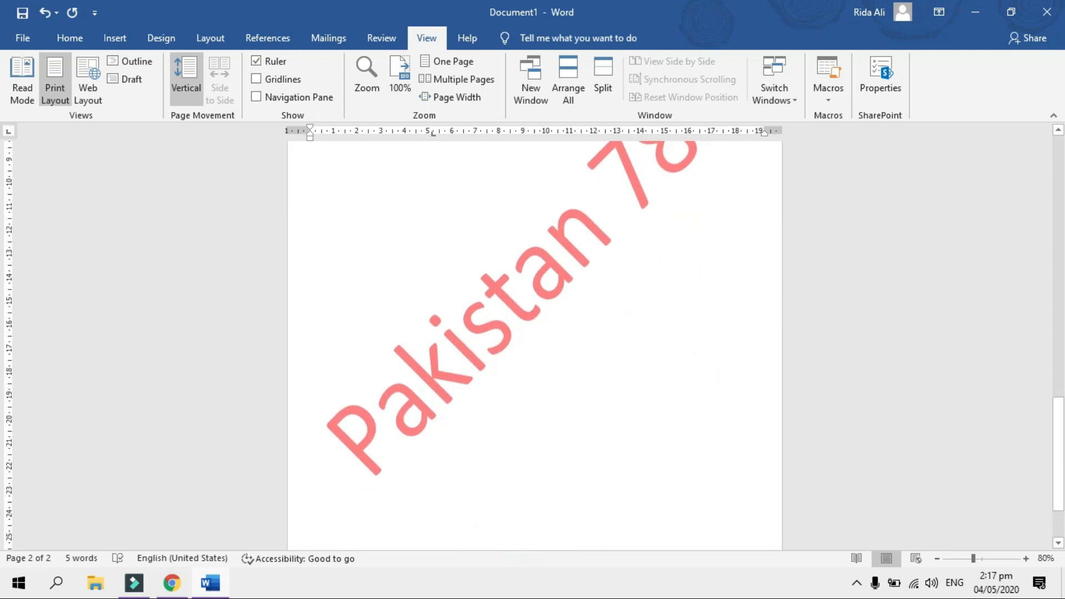
{"action": "key", "text": "Return"}
{"action": "key", "text": "Return"}
{"action": "key", "text": "Return"}
{"action": "key", "text": "Return"}
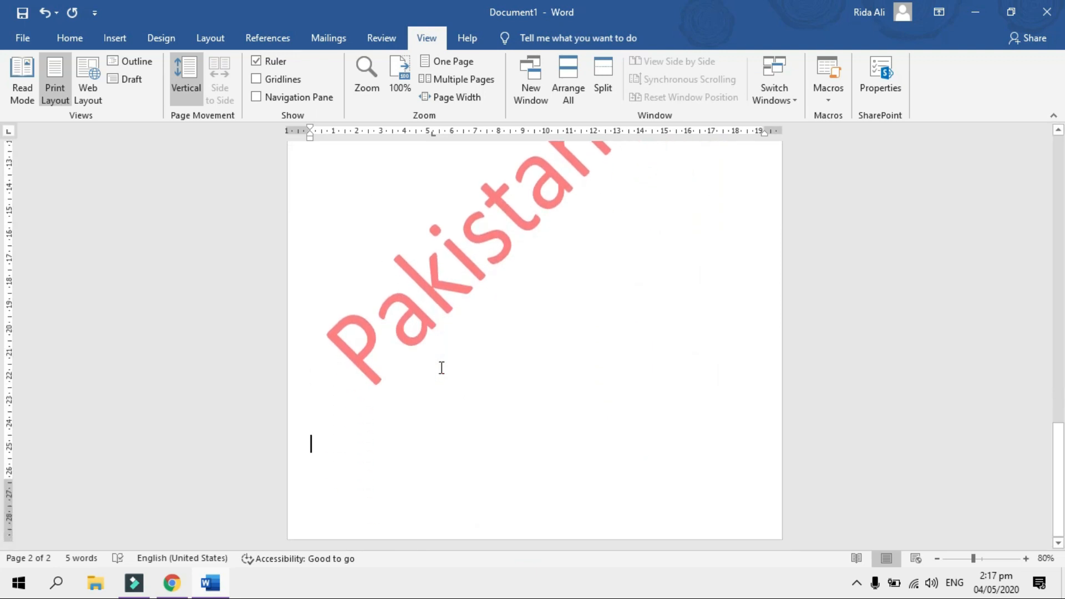
{"action": "key", "text": "Return"}
{"action": "key", "text": "Return"}
{"action": "key", "text": "Return"}
{"action": "key", "text": "Return"}
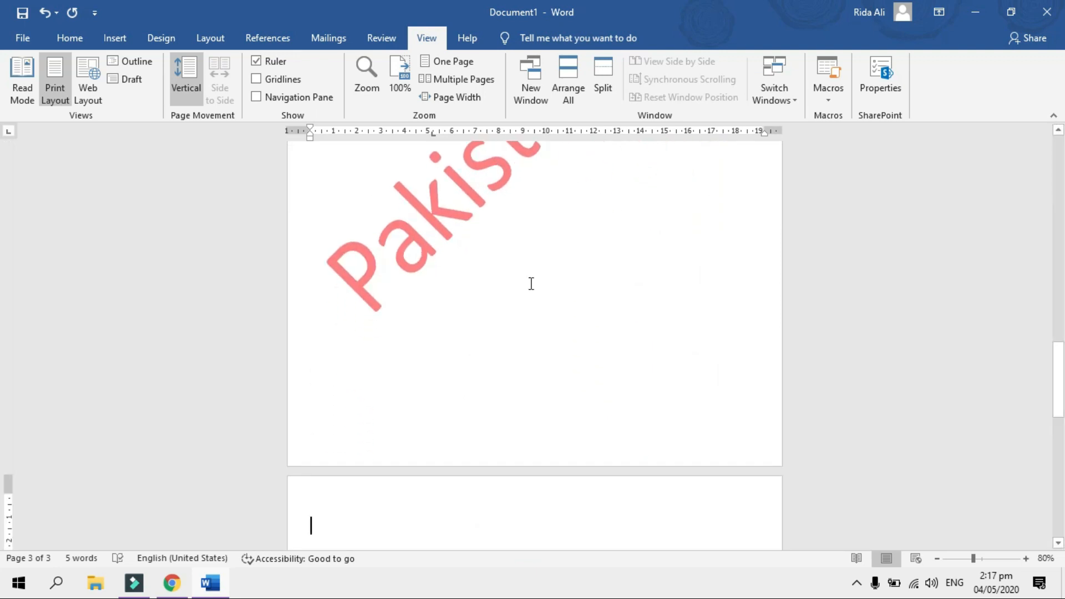
{"action": "left_click_drag", "start_coordinate": [1060, 415], "coordinate": [1061, 372]}
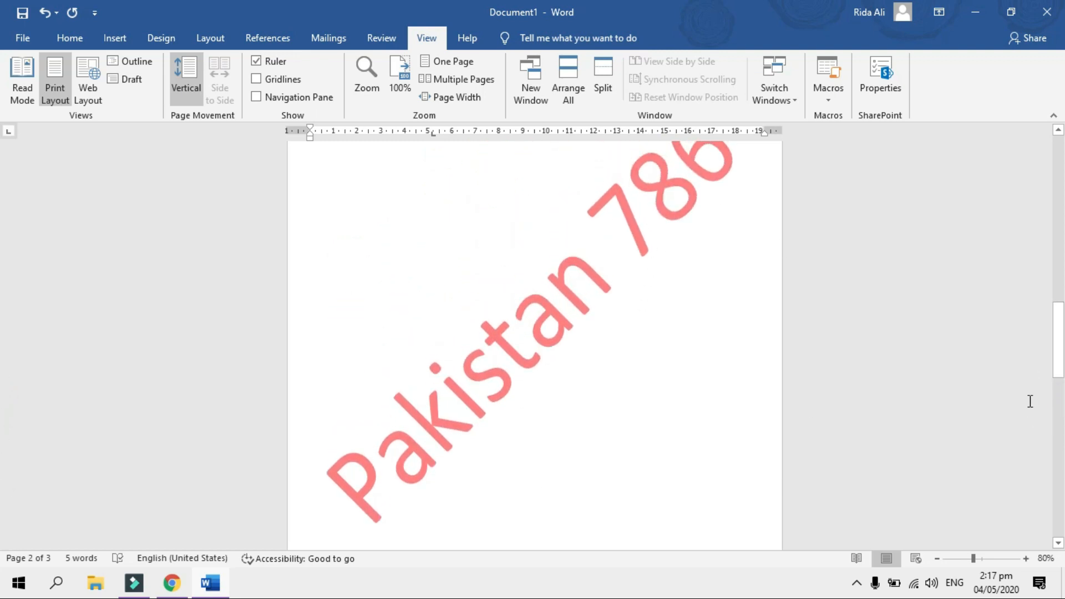
{"action": "left_click_drag", "start_coordinate": [1061, 332], "coordinate": [1062, 460]}
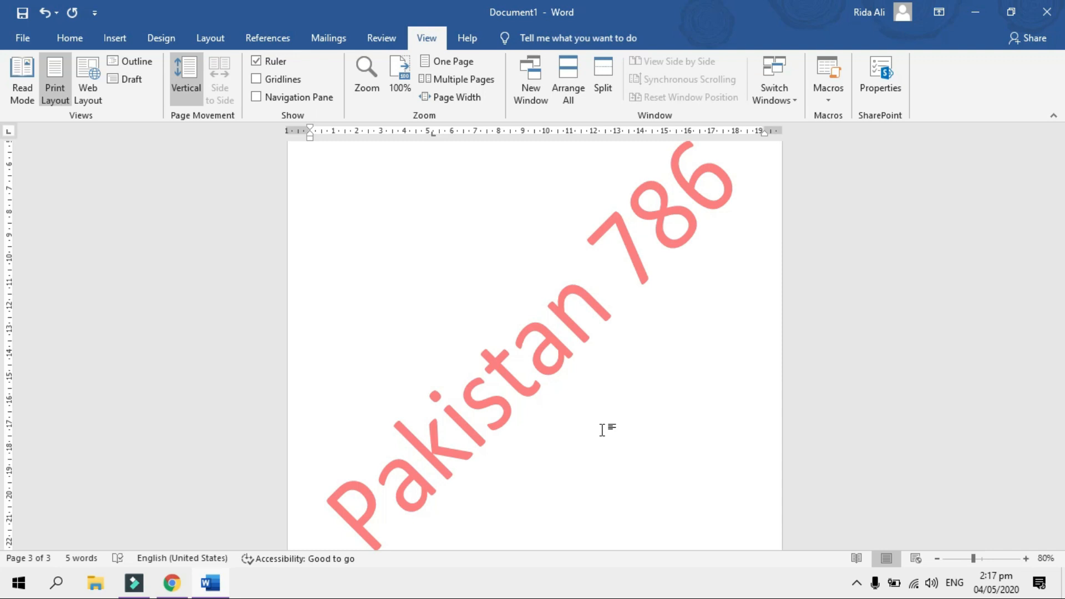
{"action": "scroll", "coordinate": [583, 388], "scroll_direction": "up", "scroll_amount": 4}
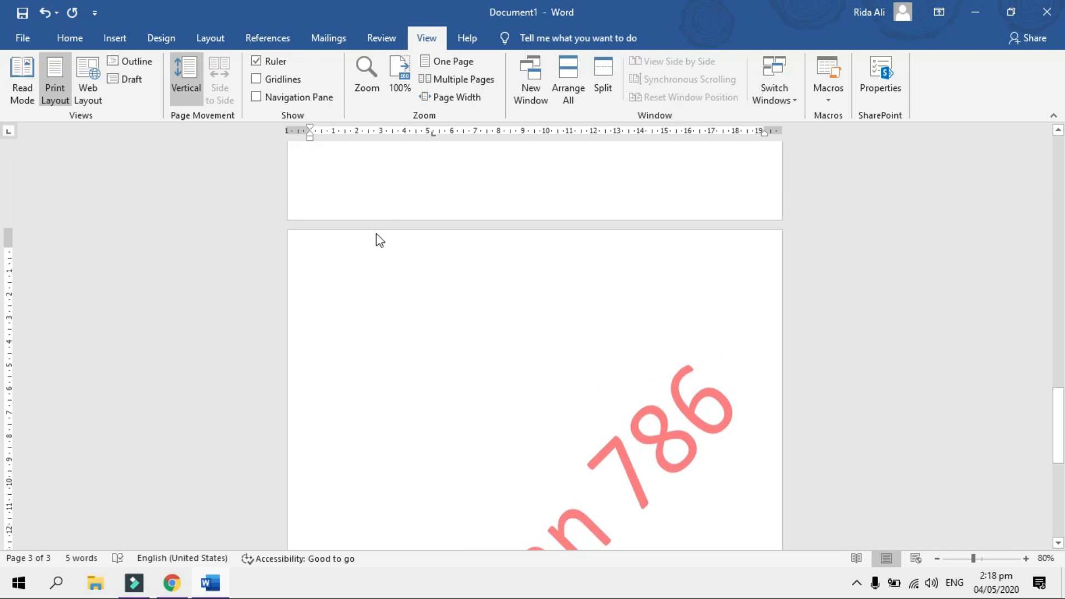
{"action": "mouse_move", "coordinate": [1059, 425]}
{"action": "left_mouse_down"}
{"action": "mouse_move", "coordinate": [1061, 162]}
{"action": "mouse_move", "coordinate": [1063, 429]}
{"action": "left_mouse_up"}
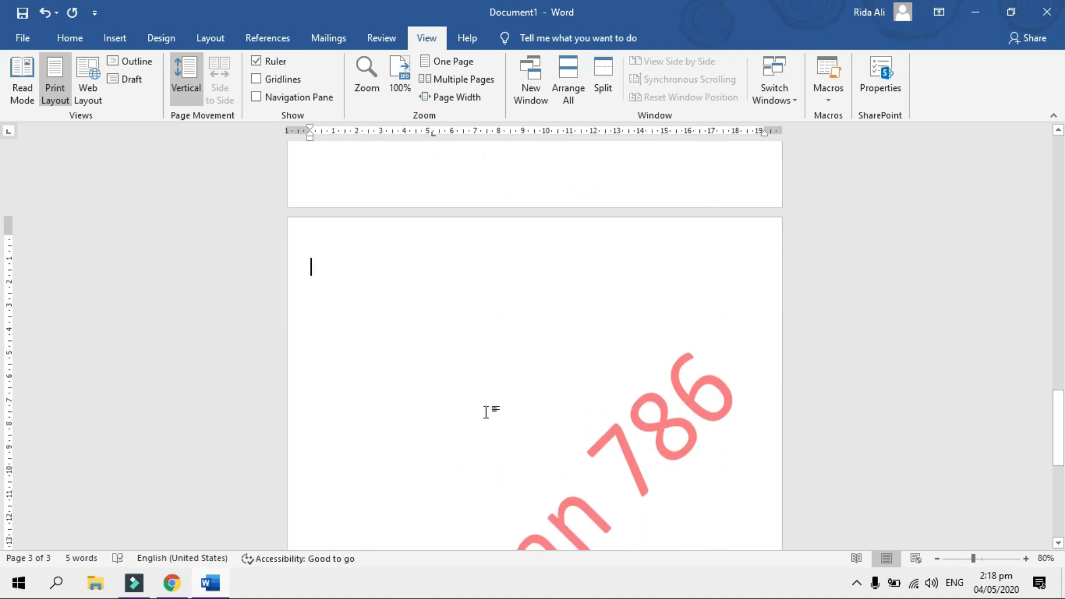
{"action": "left_click", "coordinate": [358, 264]}
Insert a Next Page section break before page 3 and open its header for editing
{"action": "left_click", "coordinate": [211, 39]}
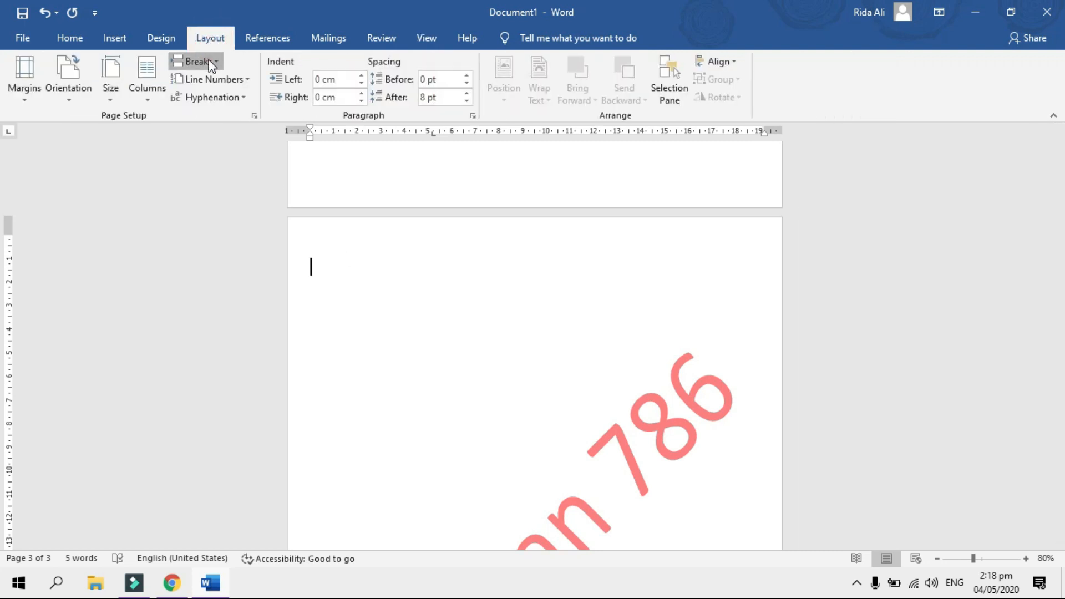
{"action": "left_click", "coordinate": [212, 62]}
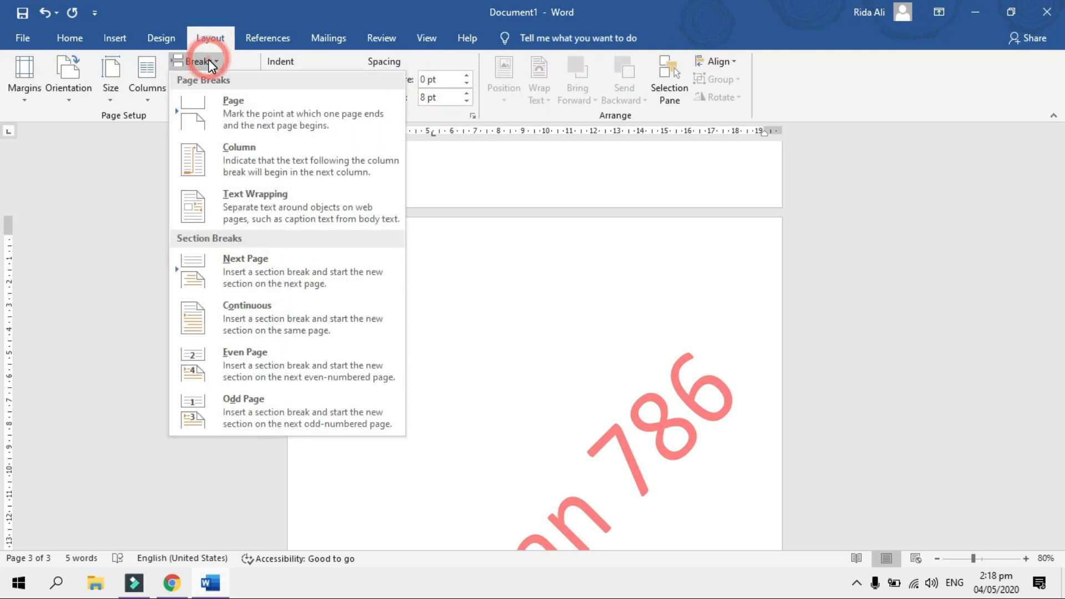
{"action": "left_click", "coordinate": [289, 260]}
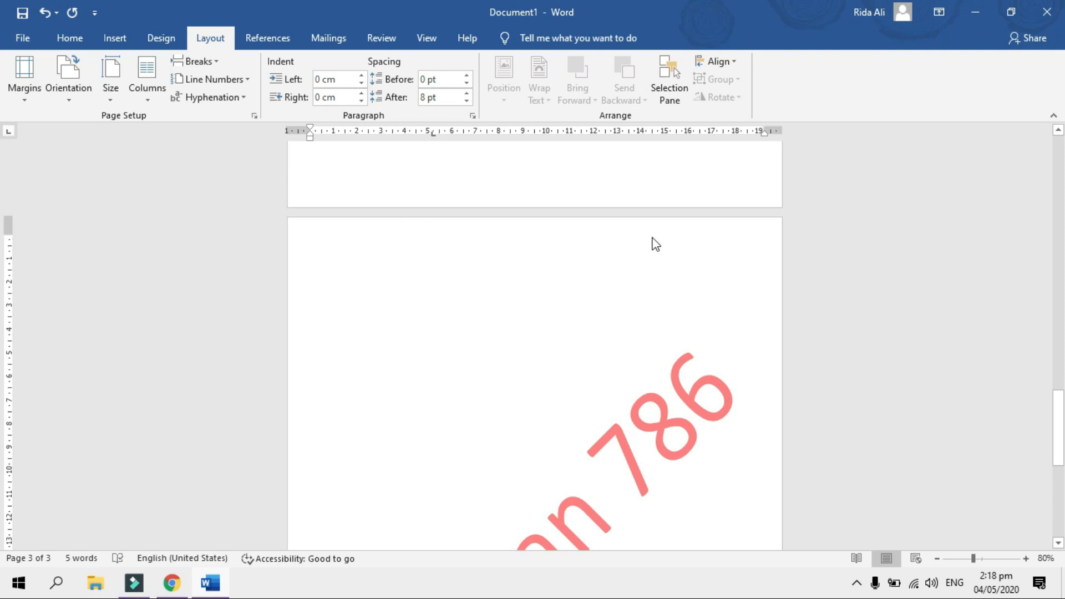
{"action": "double_click", "coordinate": [332, 232]}
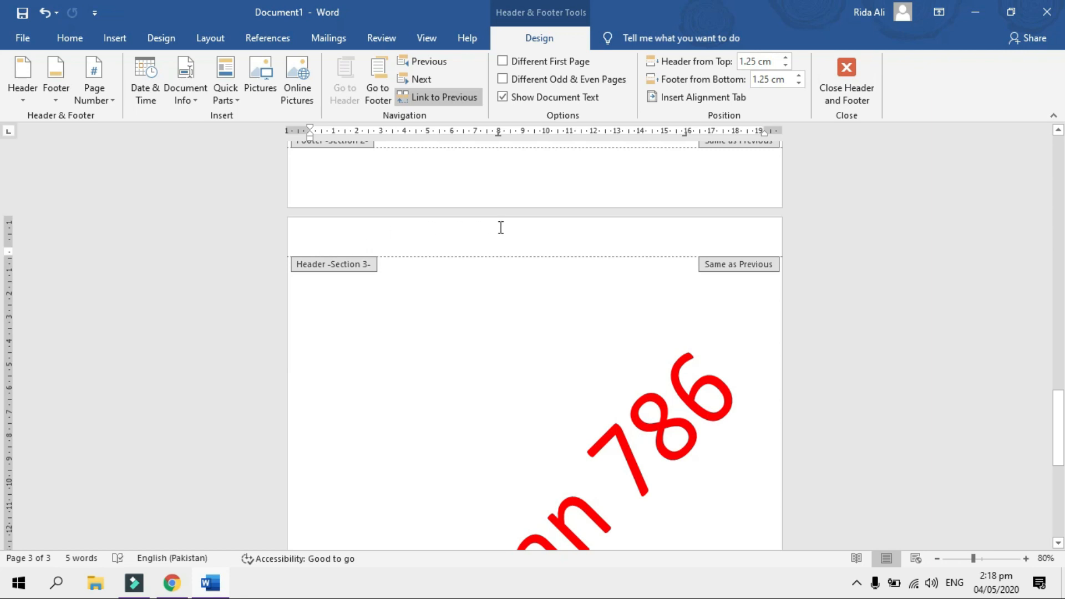
Turn off Link to Previous for page 3's header and select its Pakistan 786 watermark
{"action": "left_click", "coordinate": [453, 106]}
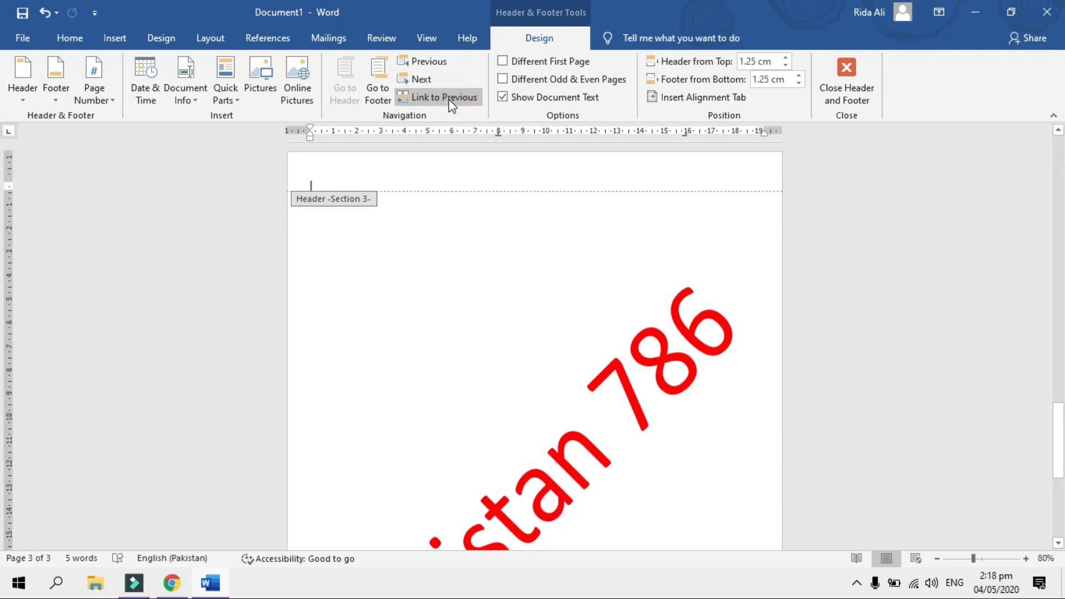
{"action": "left_click", "coordinate": [719, 321]}
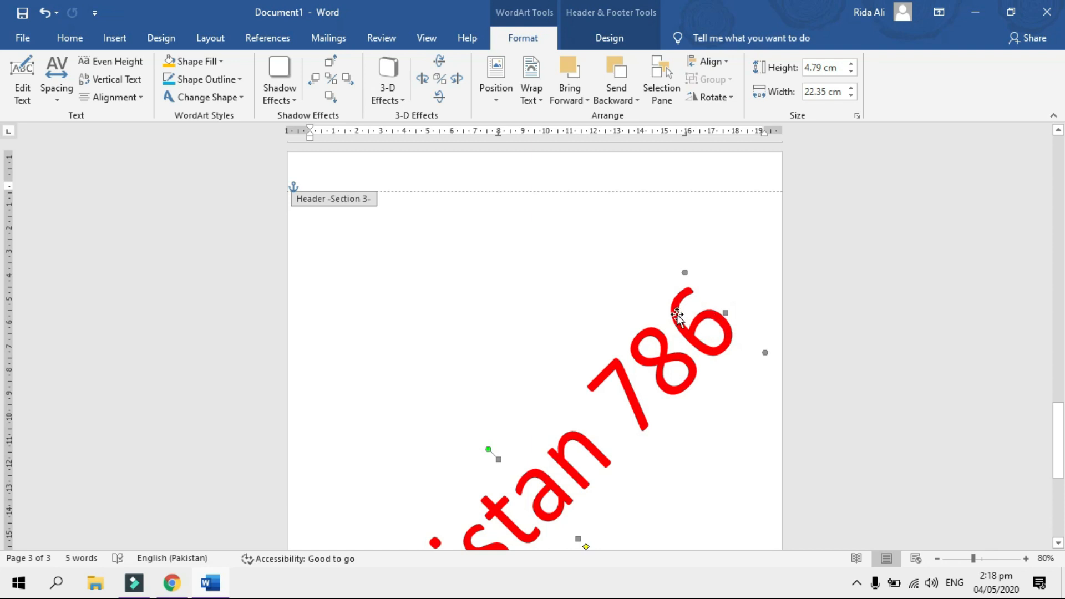
Edit the WordArt so page 3's watermark shows the third person's full name
{"action": "left_click", "coordinate": [22, 95]}
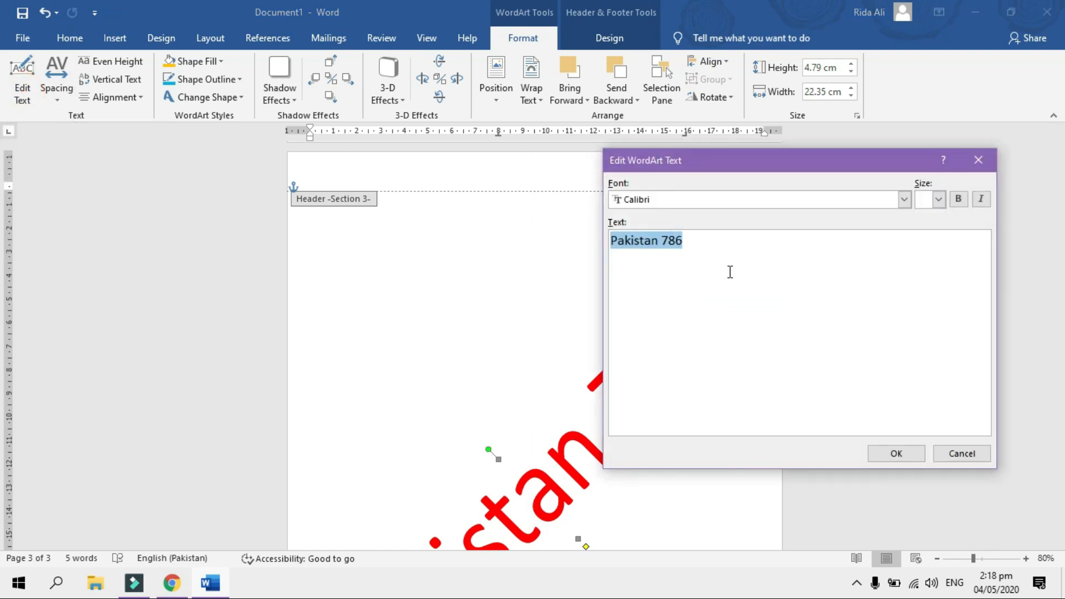
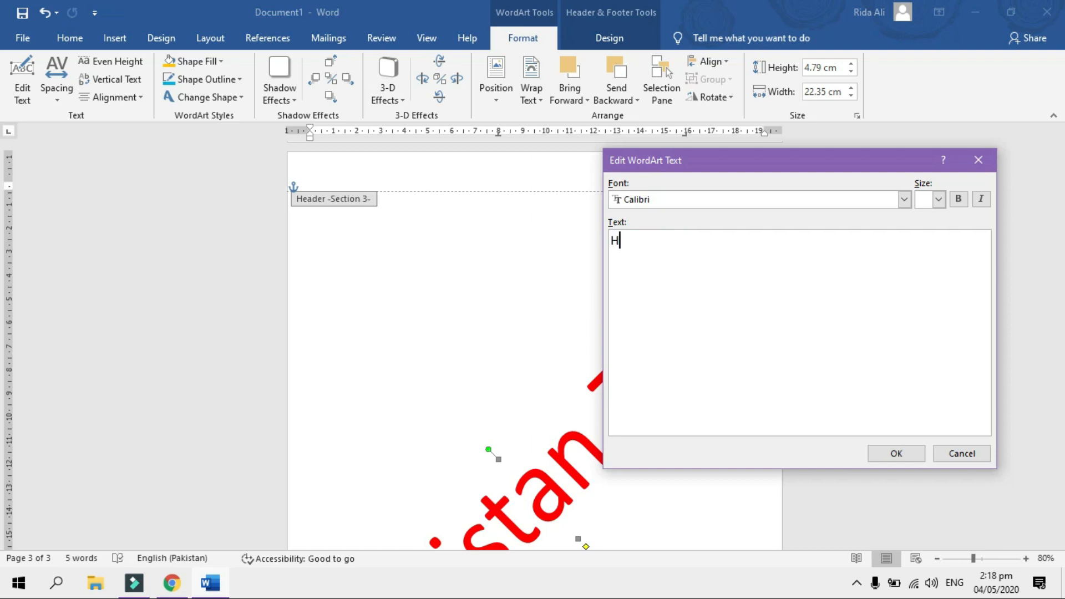
{"action": "left_click", "coordinate": [897, 454]}
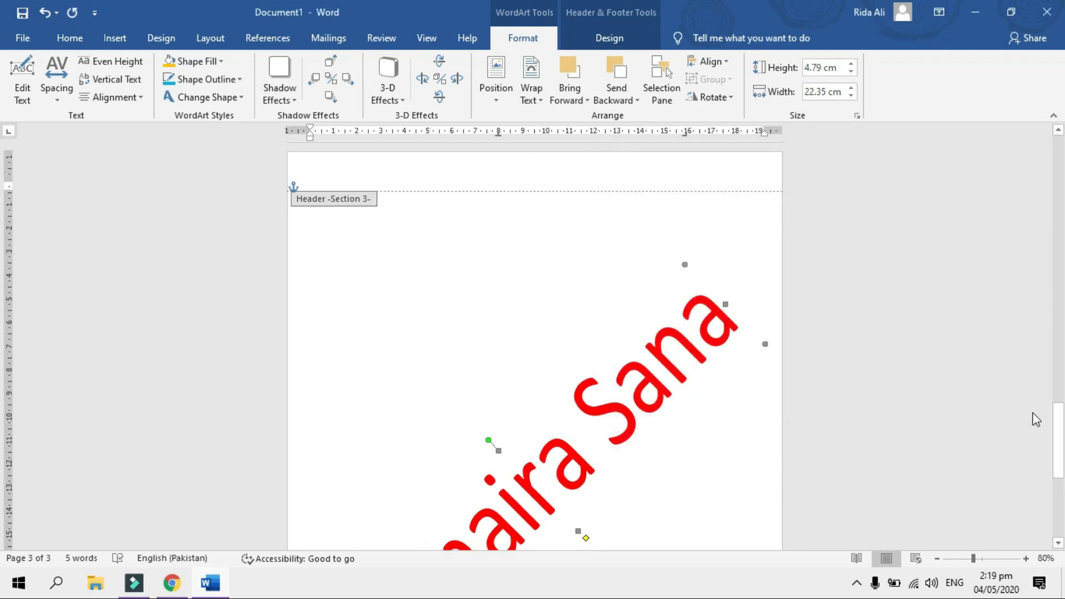
{"action": "left_click_drag", "start_coordinate": [1059, 422], "coordinate": [1033, 182]}
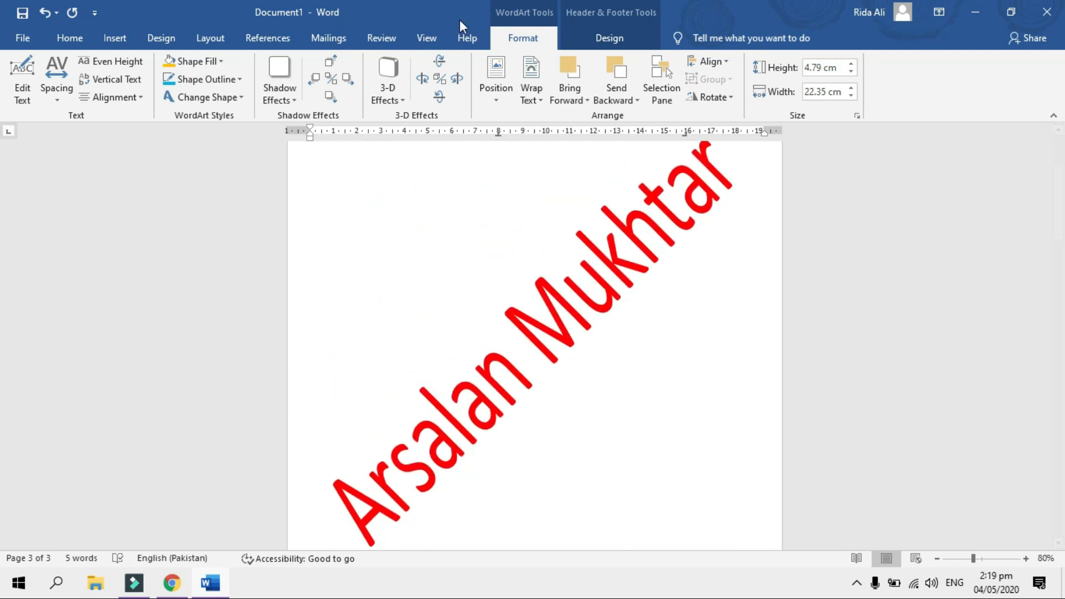
Switch to Multiple Pages view to compare the three red watermarked pages
{"action": "left_click", "coordinate": [426, 39]}
{"action": "left_click", "coordinate": [483, 84]}
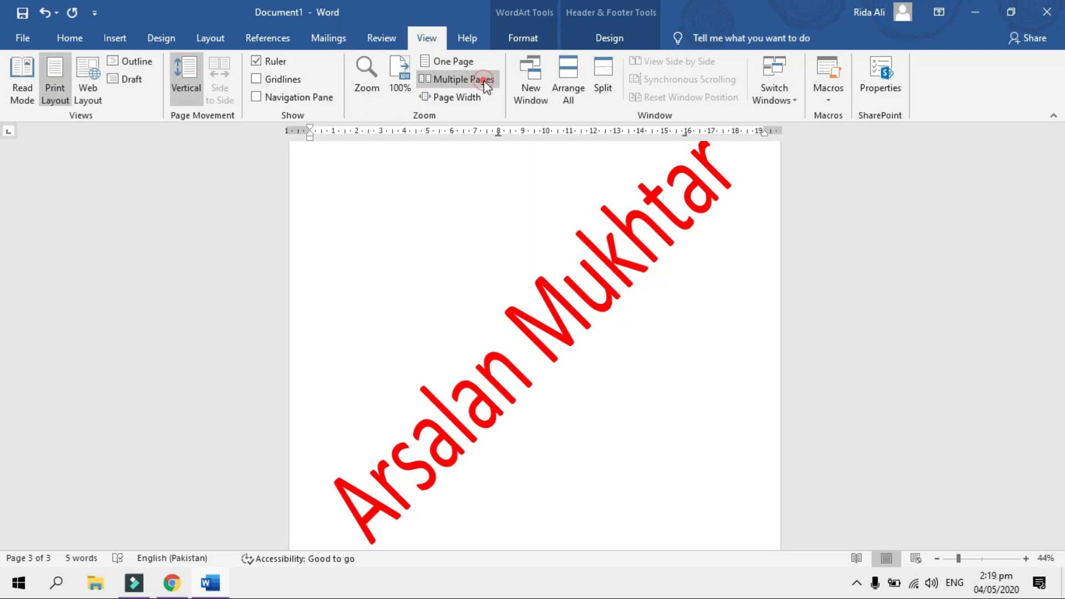